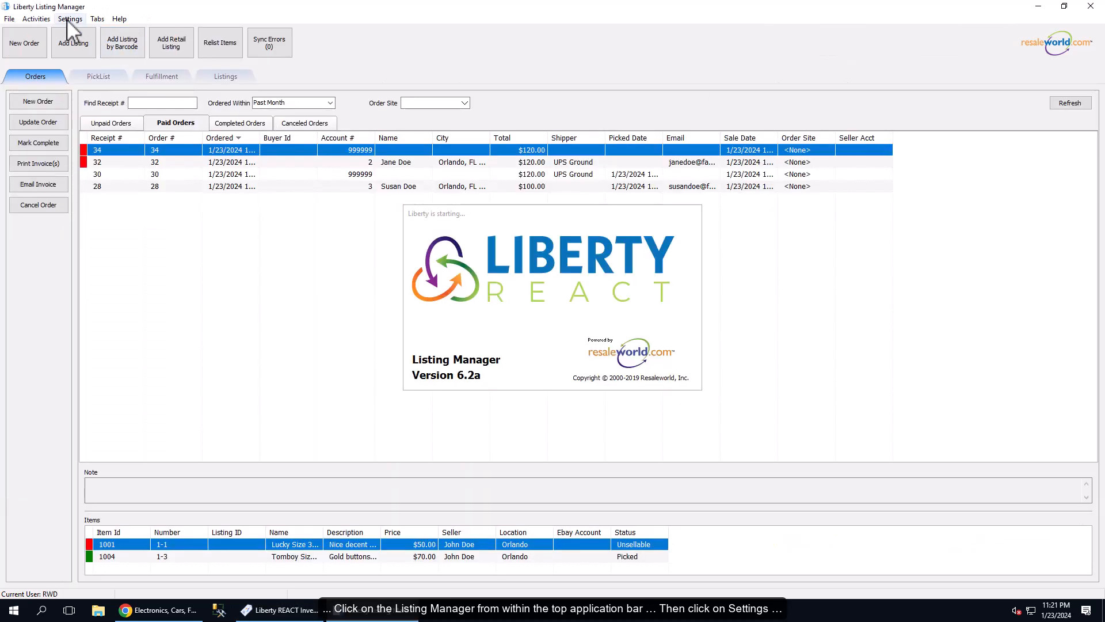
Sign in to the program options and set the marketplace sales tax state to FL.
left_click(68, 19)
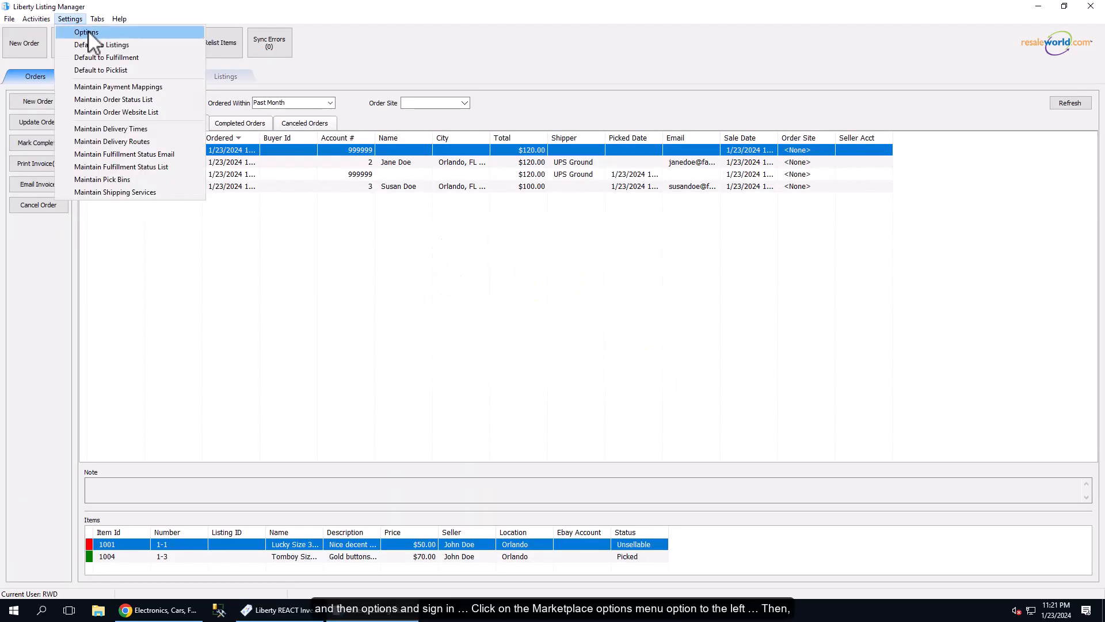
left_click(122, 33)
left_click(533, 345)
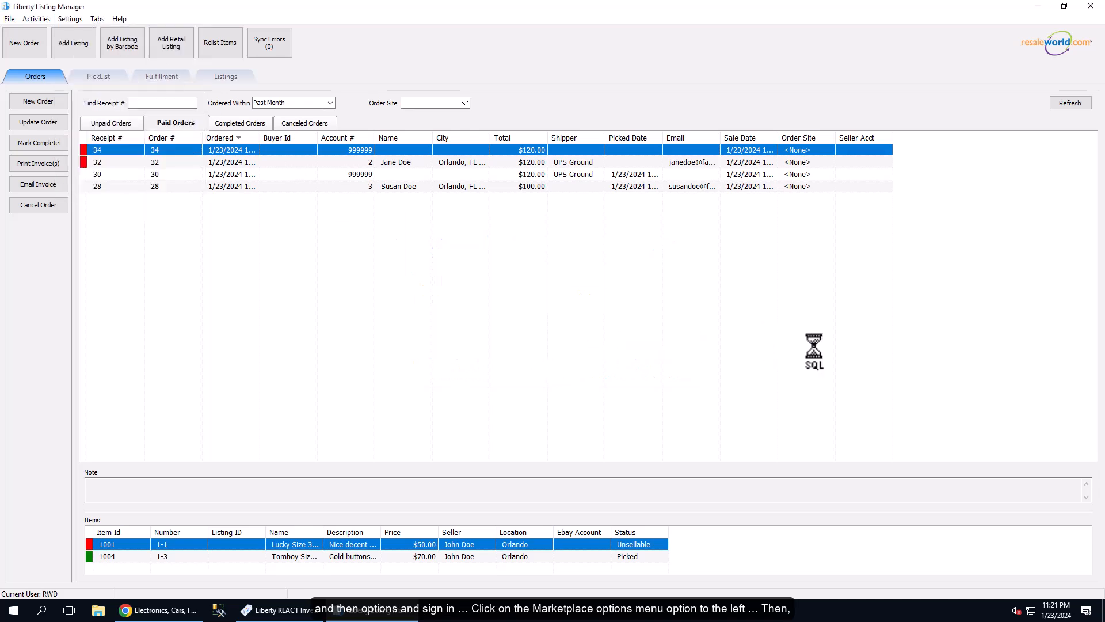
left_click(345, 184)
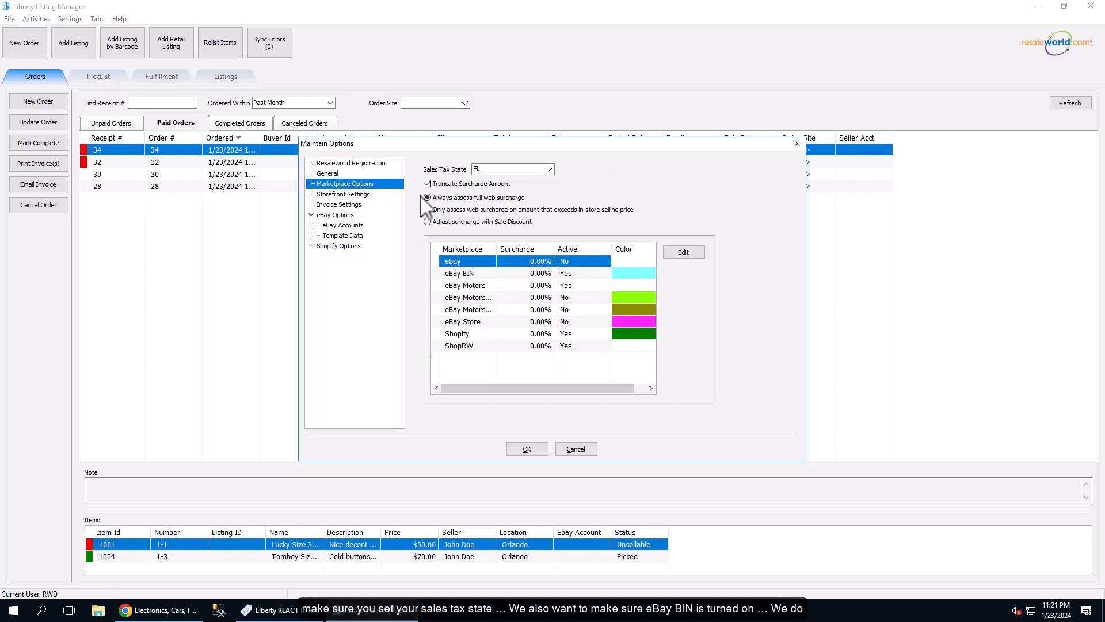
left_click(550, 168)
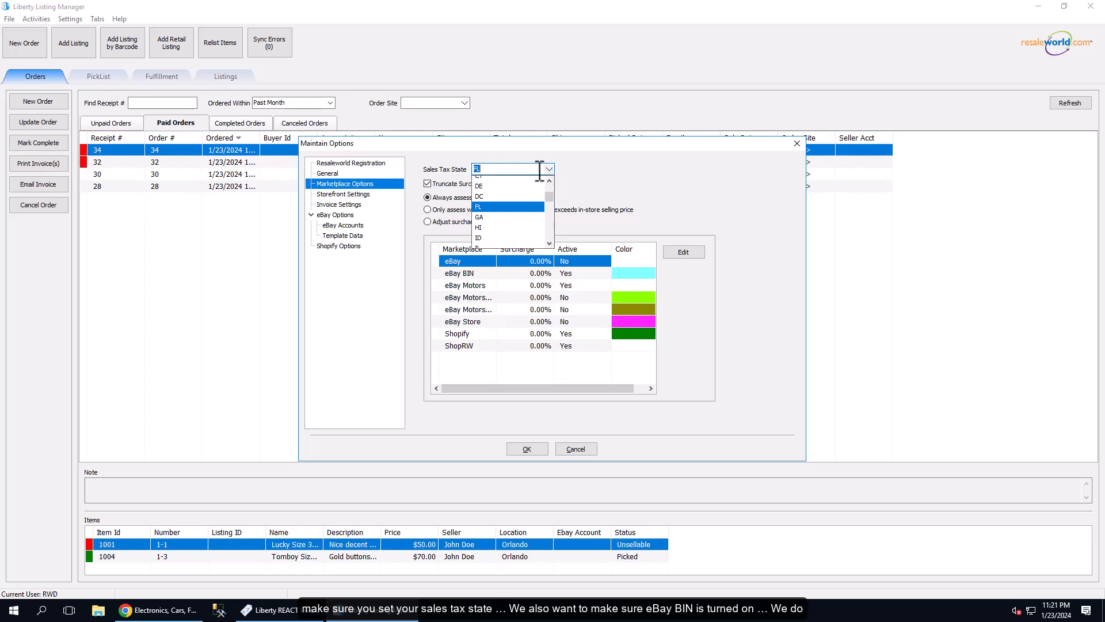
left_click(490, 207)
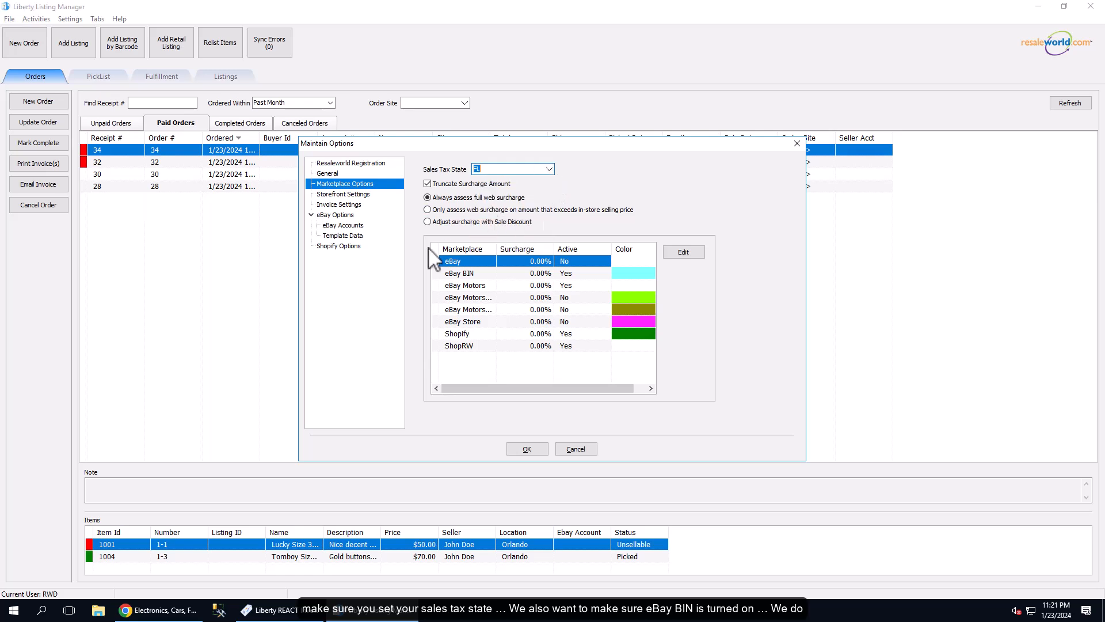
Edit the eBay BIN marketplace so that it is active with a default surcharge of 0 percent.
left_click(486, 274)
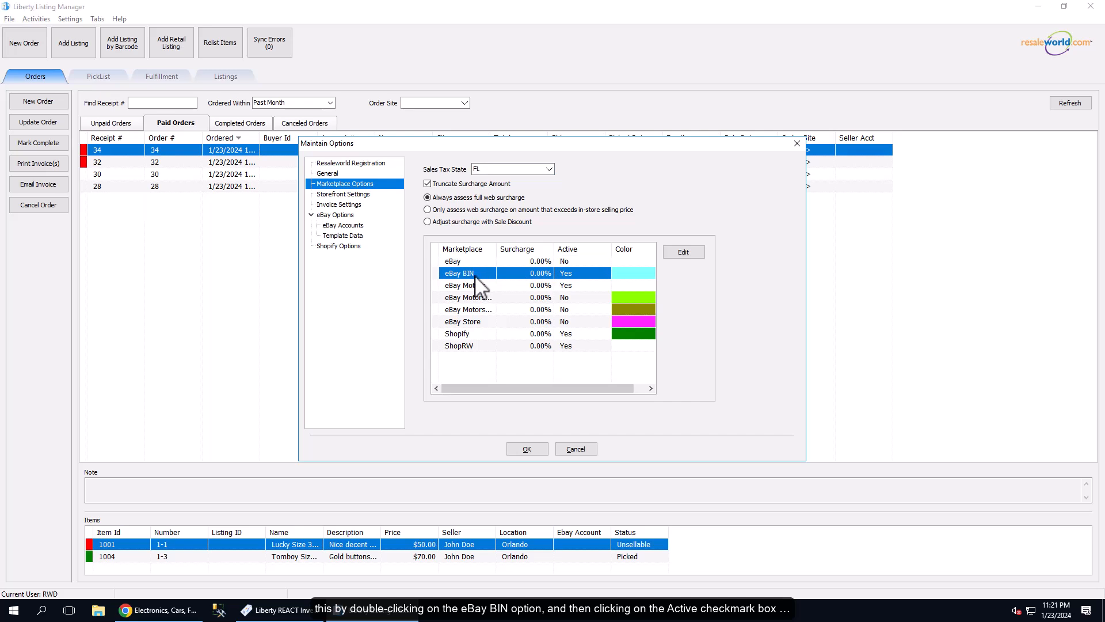
double_click(529, 275)
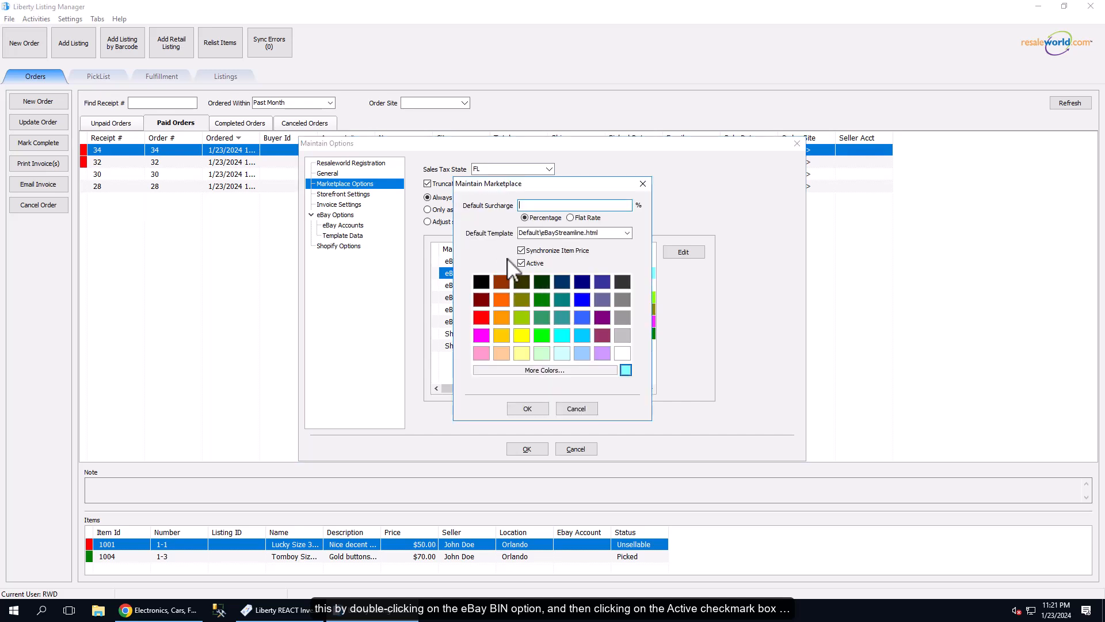
left_click(522, 263)
left_click(522, 263)
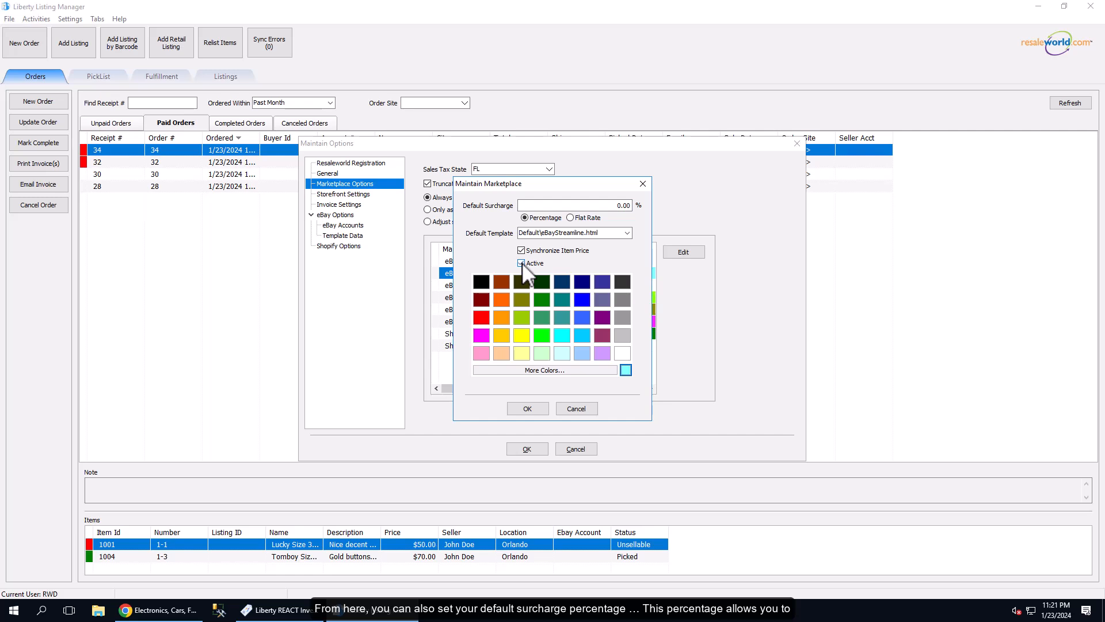
left_click(610, 206)
type("0")
double_click(536, 205)
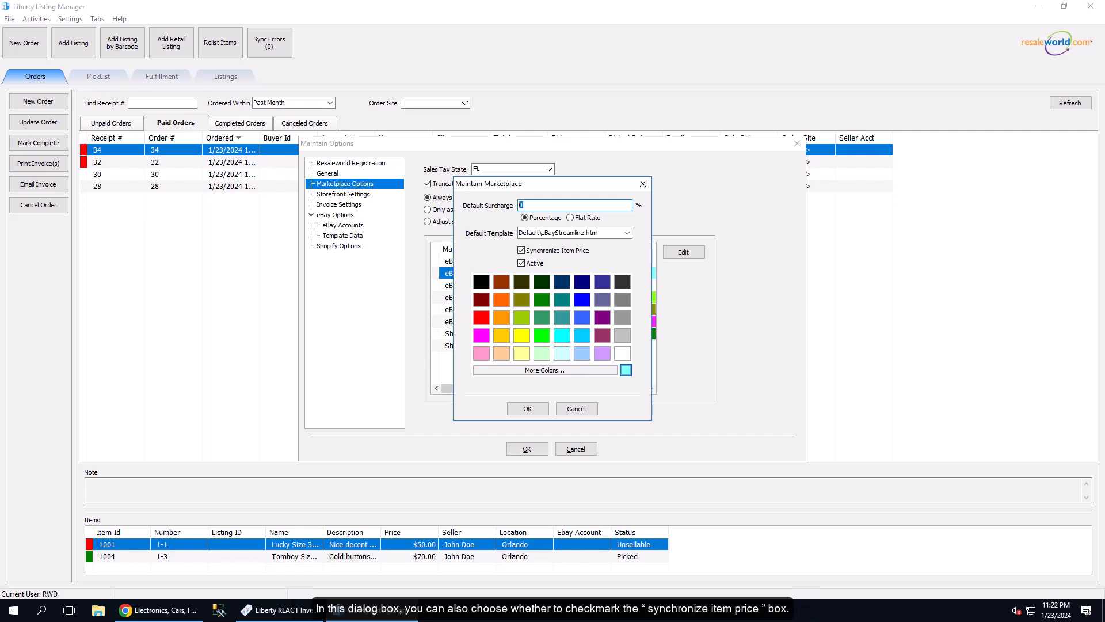
Keep Synchronize Item Price enabled for the eBay BIN marketplace and save its settings.
left_click(554, 251)
left_click(551, 249)
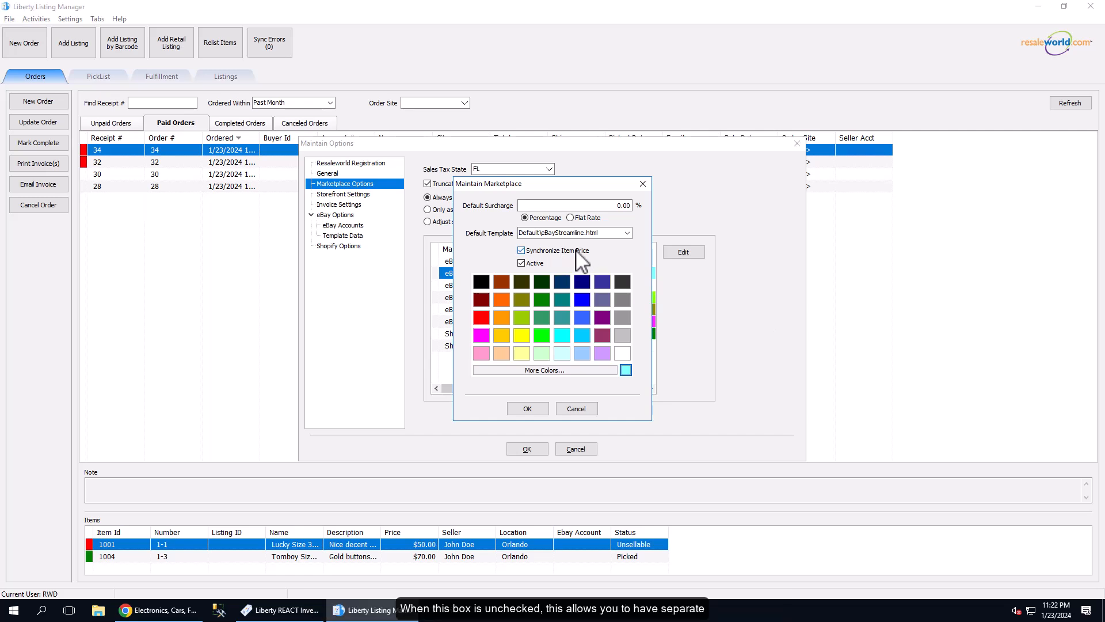
left_click(565, 251)
left_click(565, 253)
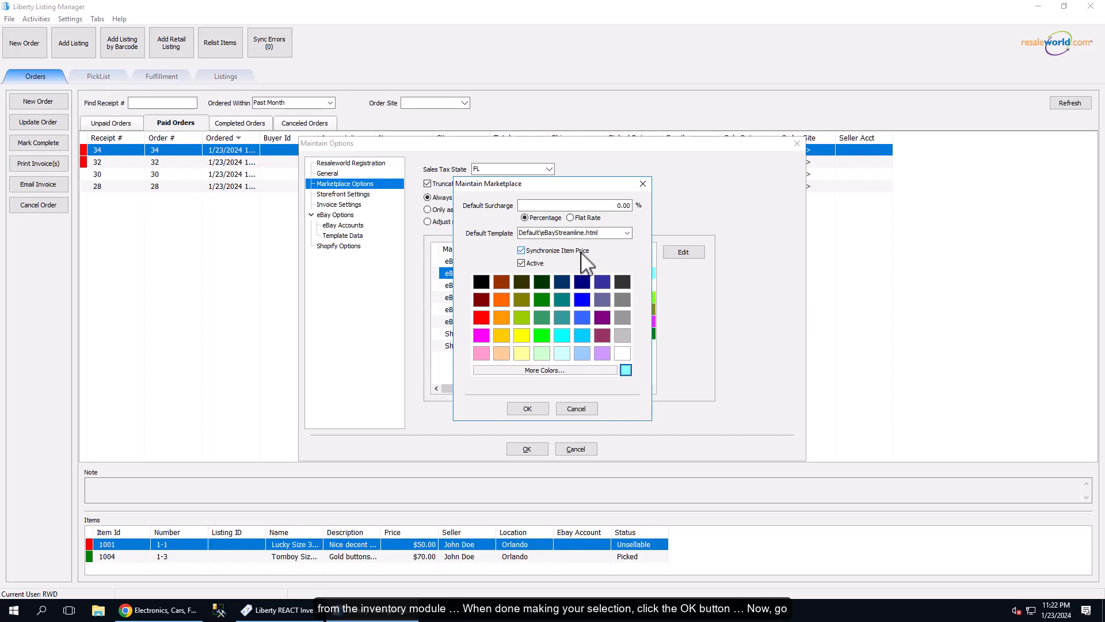
left_click(527, 409)
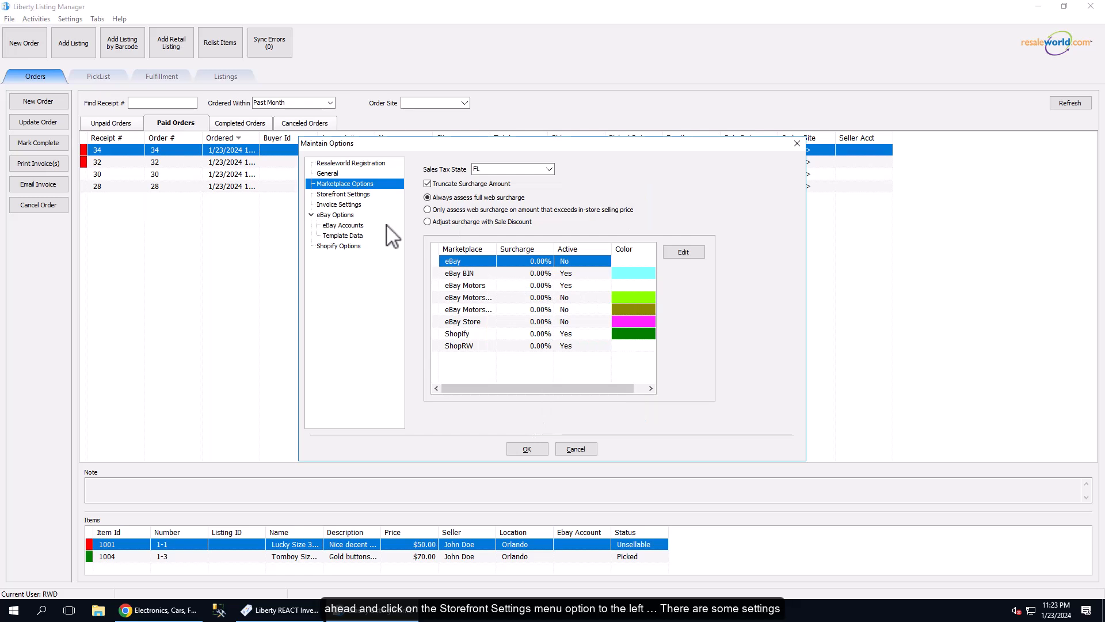
In the storefront settings, make sure listings are created for new web items, with eBay BIN and Shopify as default marketplaces.
left_click(351, 196)
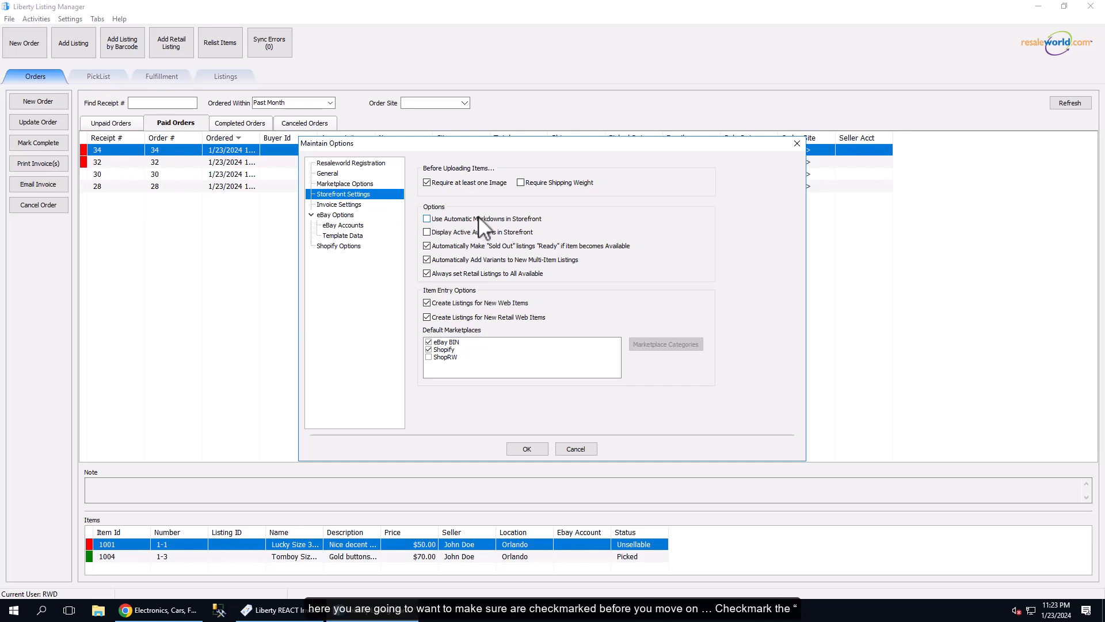
left_click(468, 305)
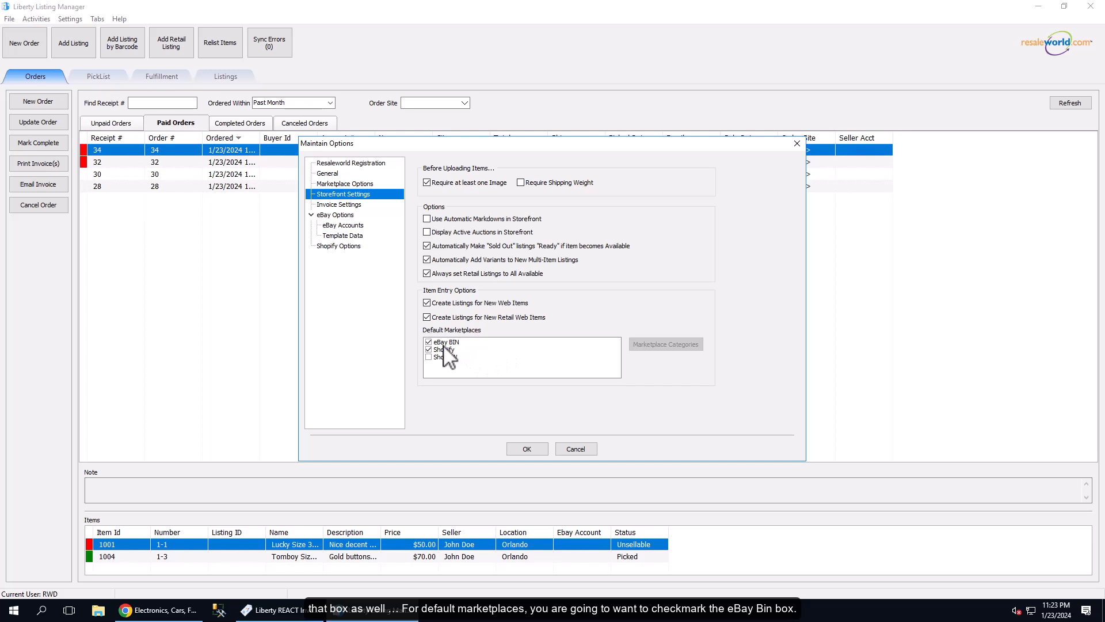
left_click(429, 343)
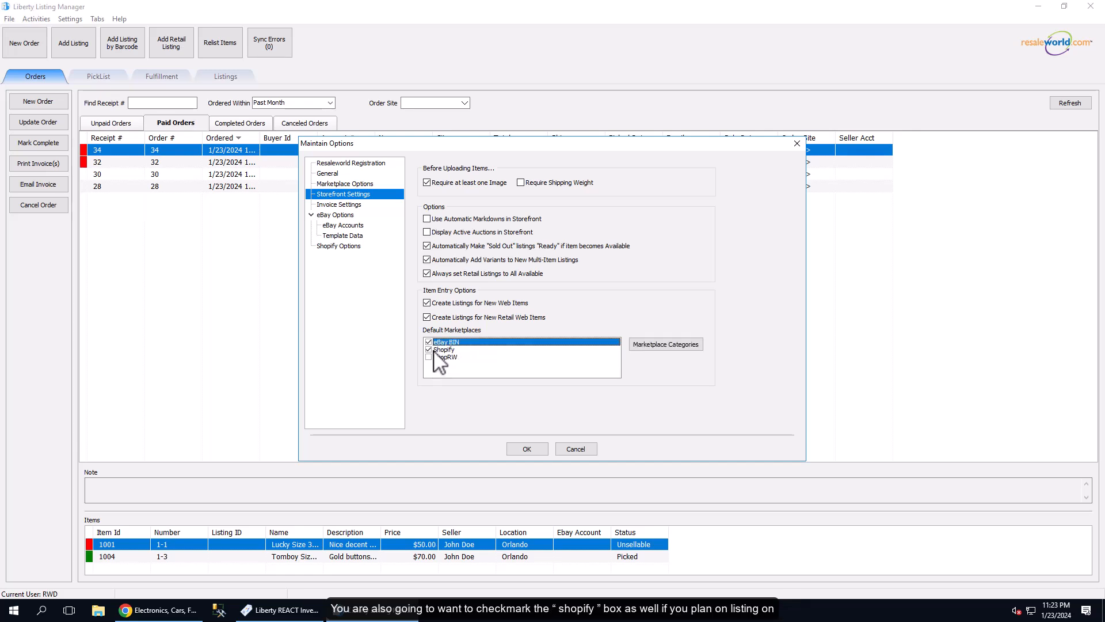
left_click(429, 350)
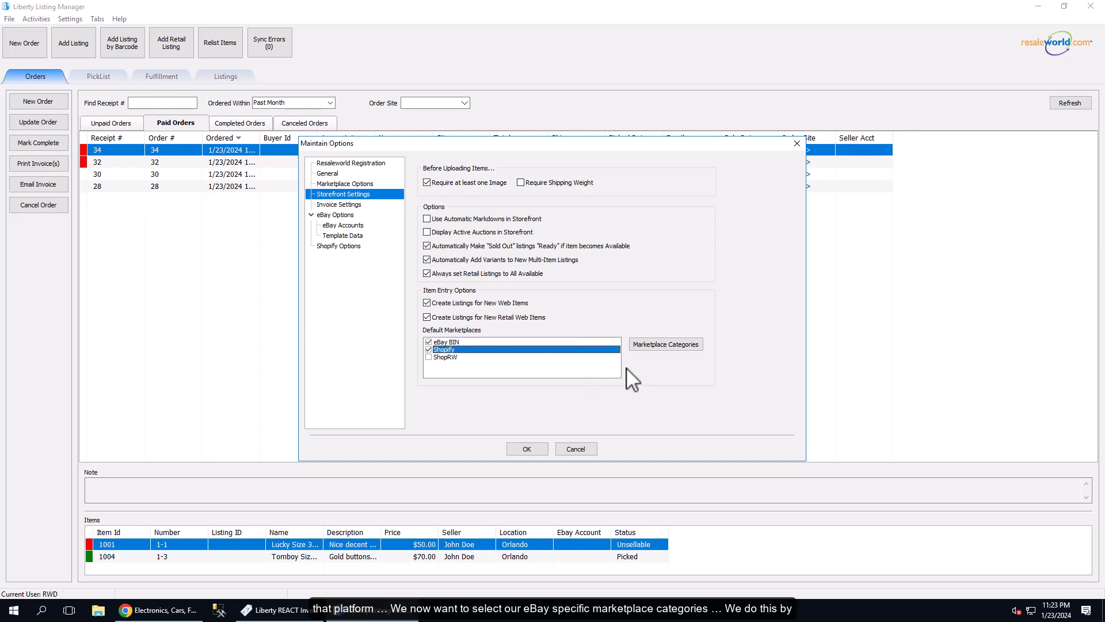
Add the category Women's Apparel - Pants/Shorts - Jeans to the eBay BIN marketplace categories and save the list.
left_click(464, 342)
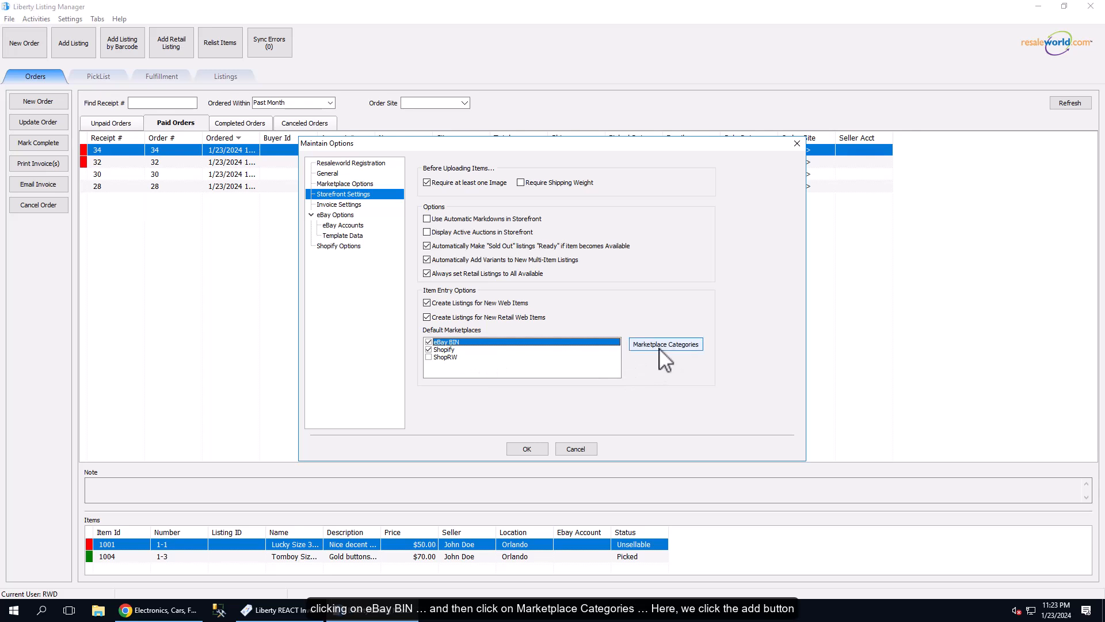
left_click(676, 346)
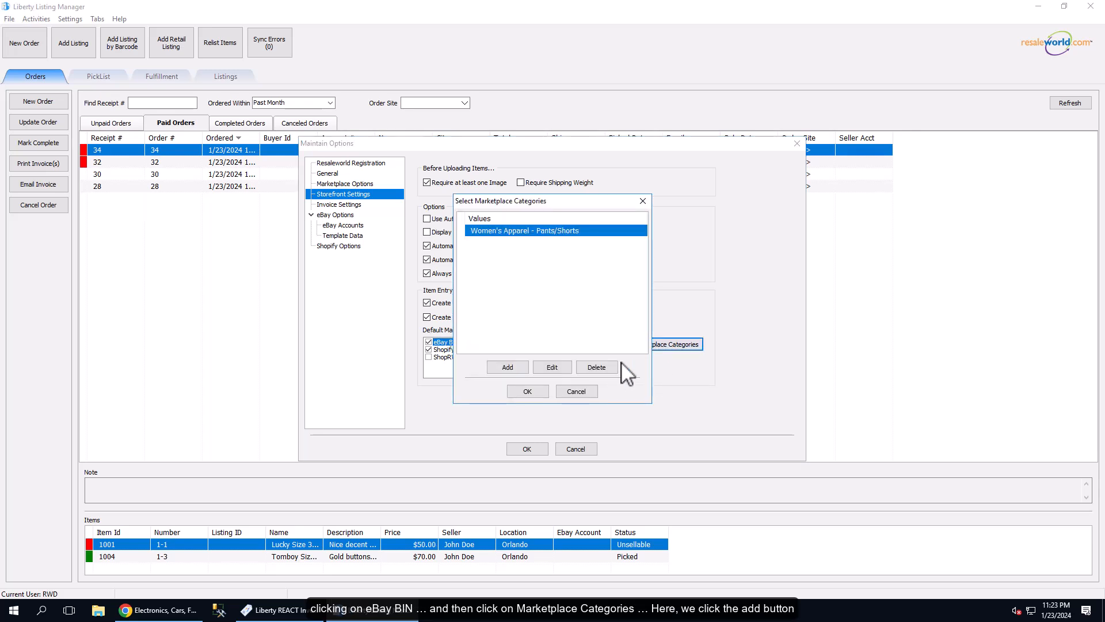
left_click(509, 367)
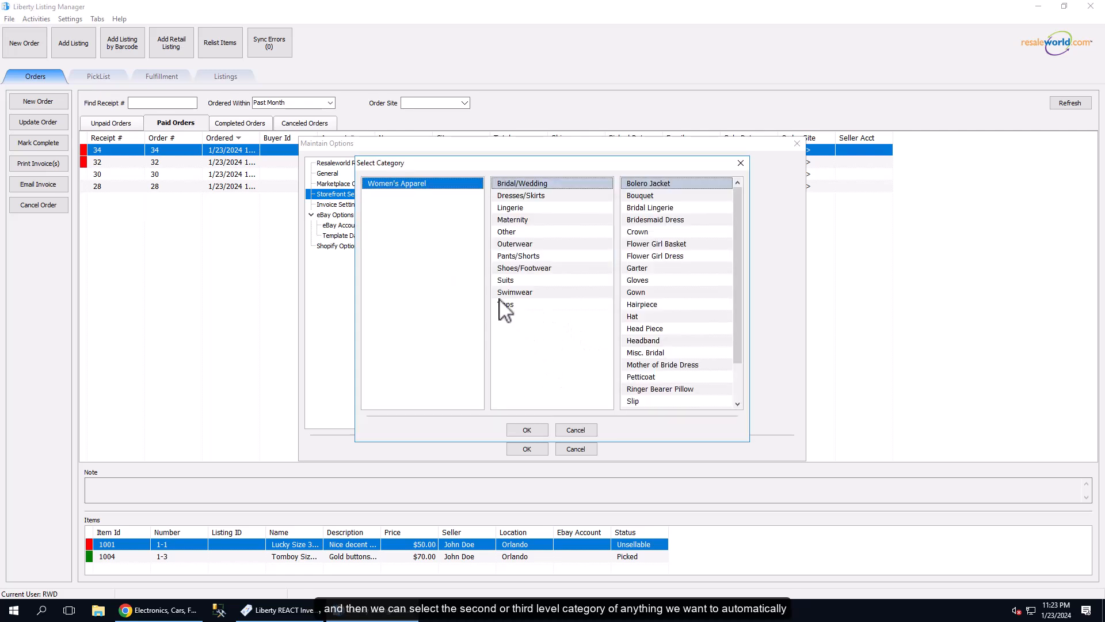
left_click(527, 258)
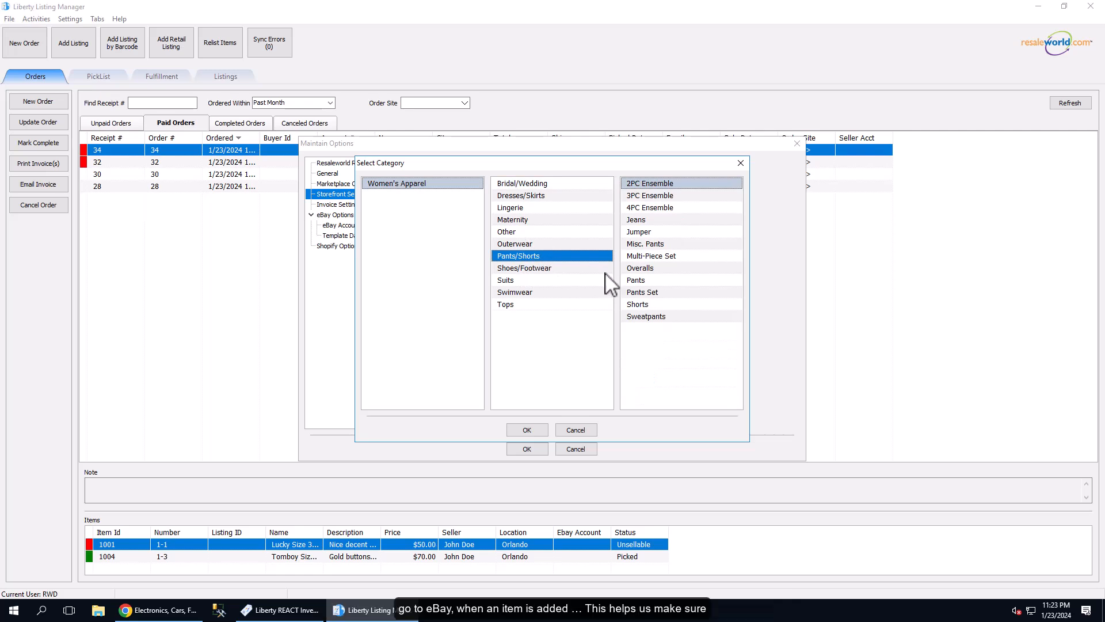
left_click(645, 220)
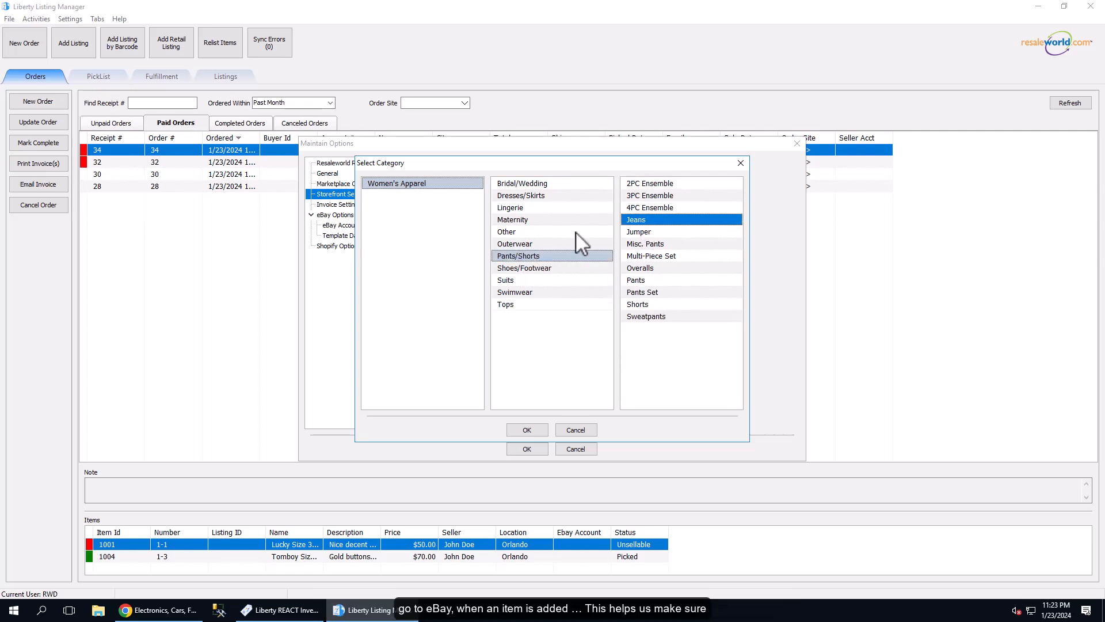
left_click(526, 430)
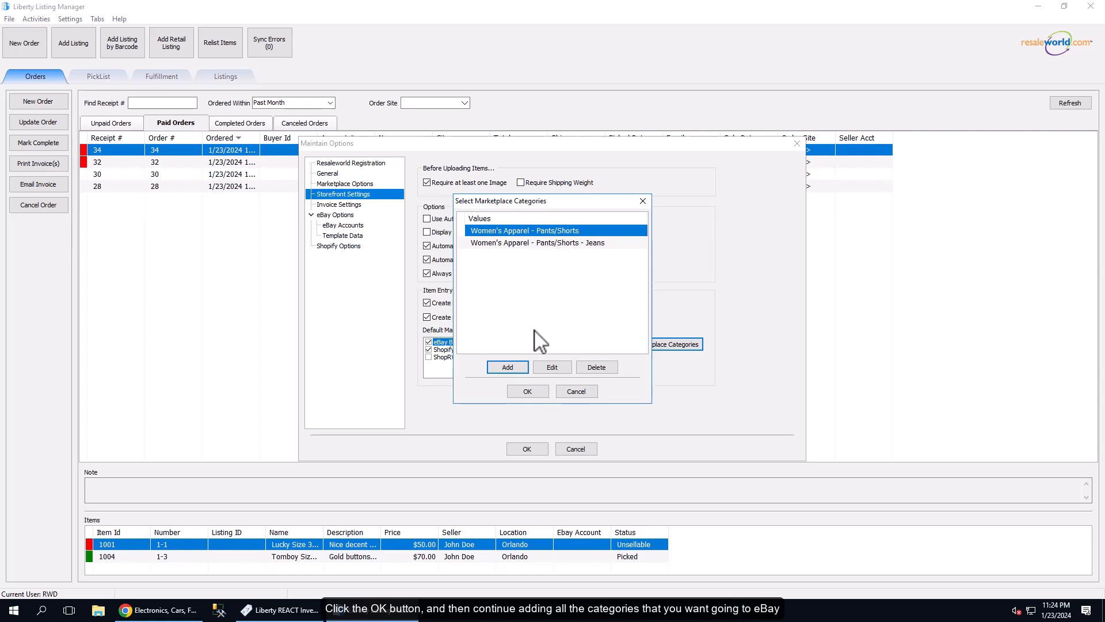
left_click(528, 392)
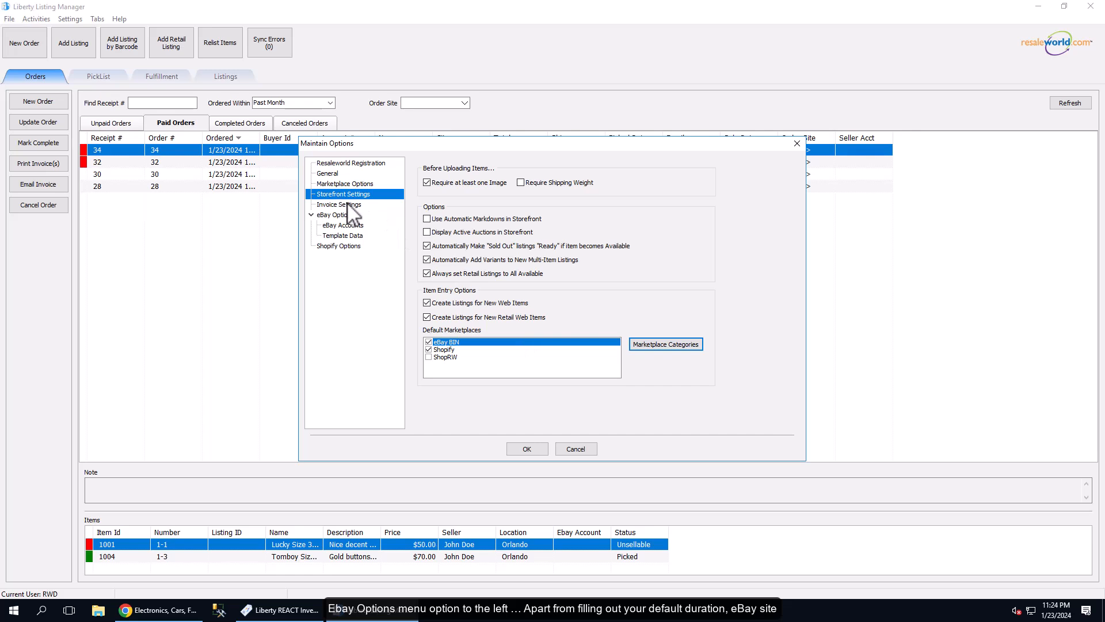
In the eBay options, use Pre-owned as preferred condition, Excellent as condition description and Pre-Owned as default attribute value.
left_click(347, 215)
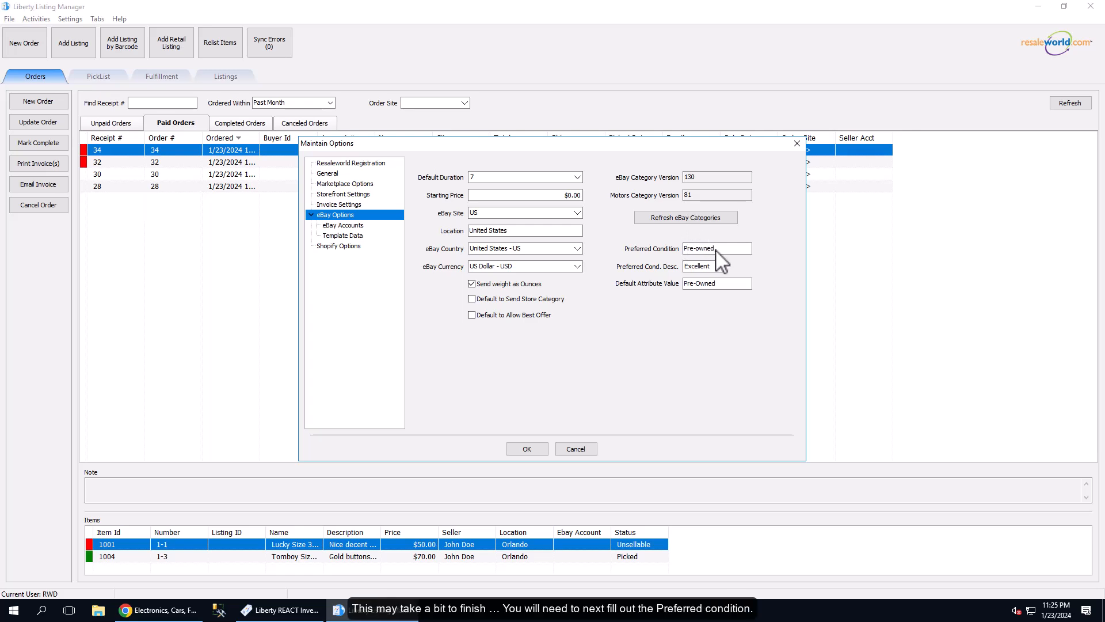
left_click_drag(723, 249, 661, 246)
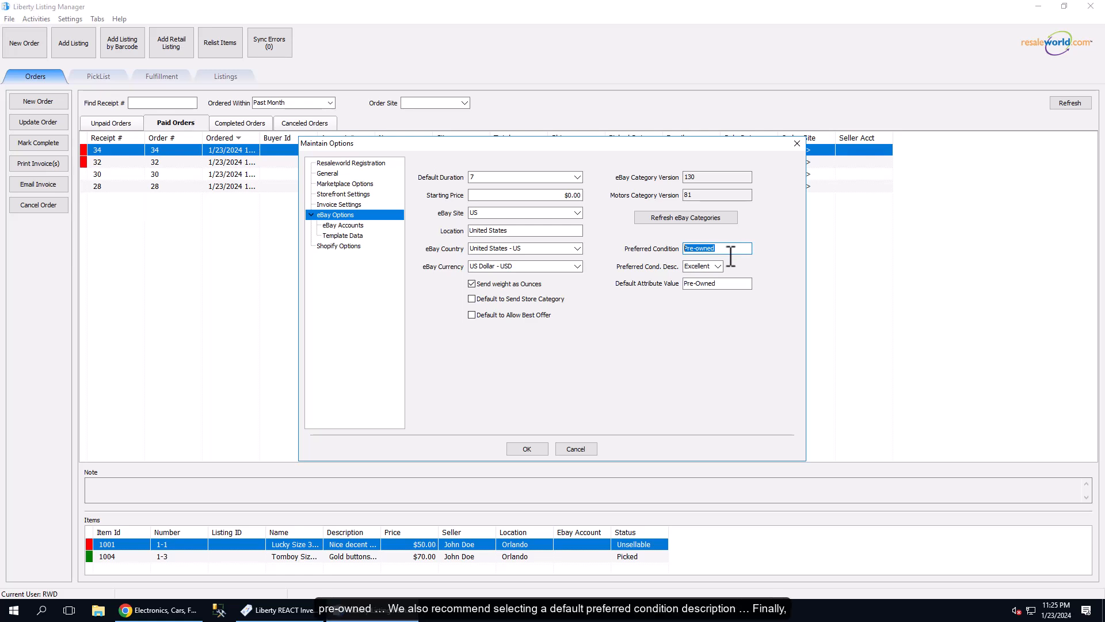
left_click(715, 266)
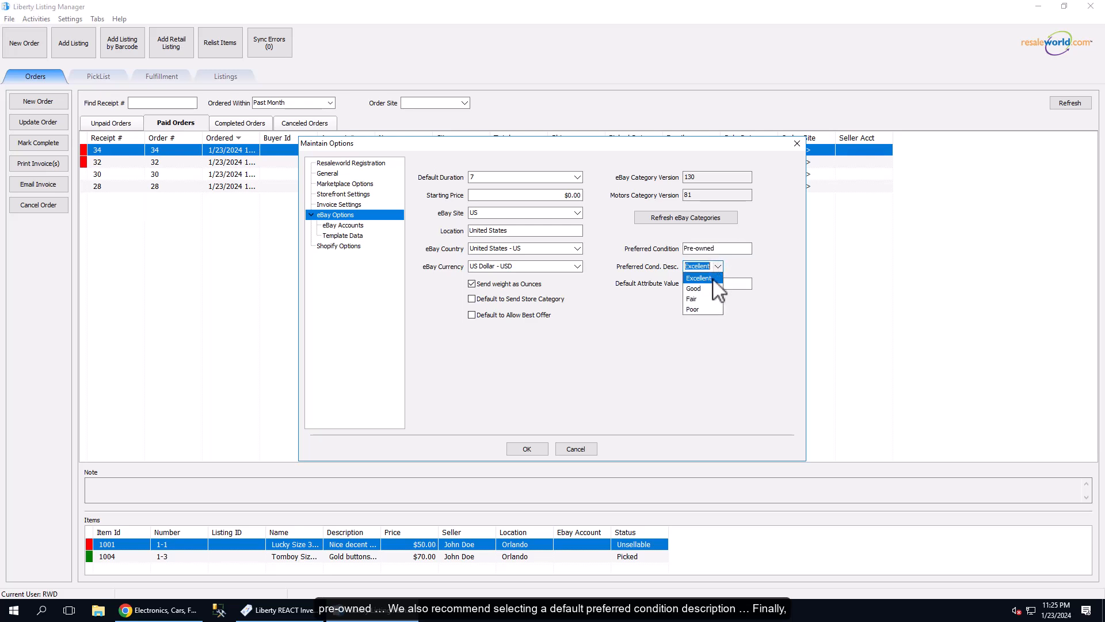
left_click(713, 279)
left_click_drag(728, 283, 651, 286)
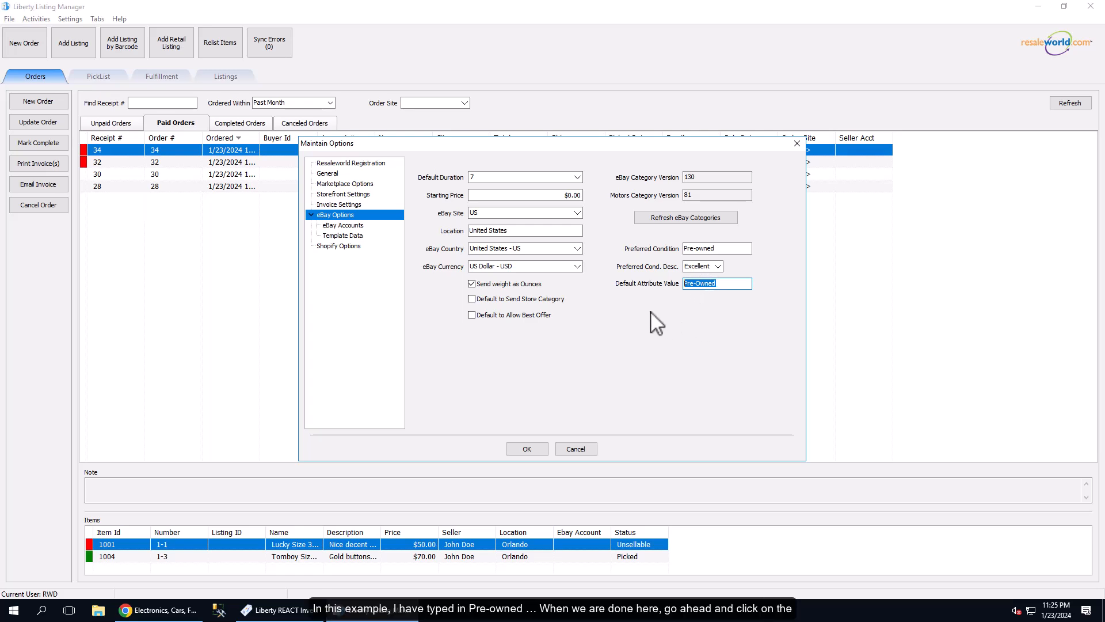
For the eBay account, use eBay Payments, No returns accepted and Calculated:USPS Priority,2 business days as default policies.
left_click(344, 225)
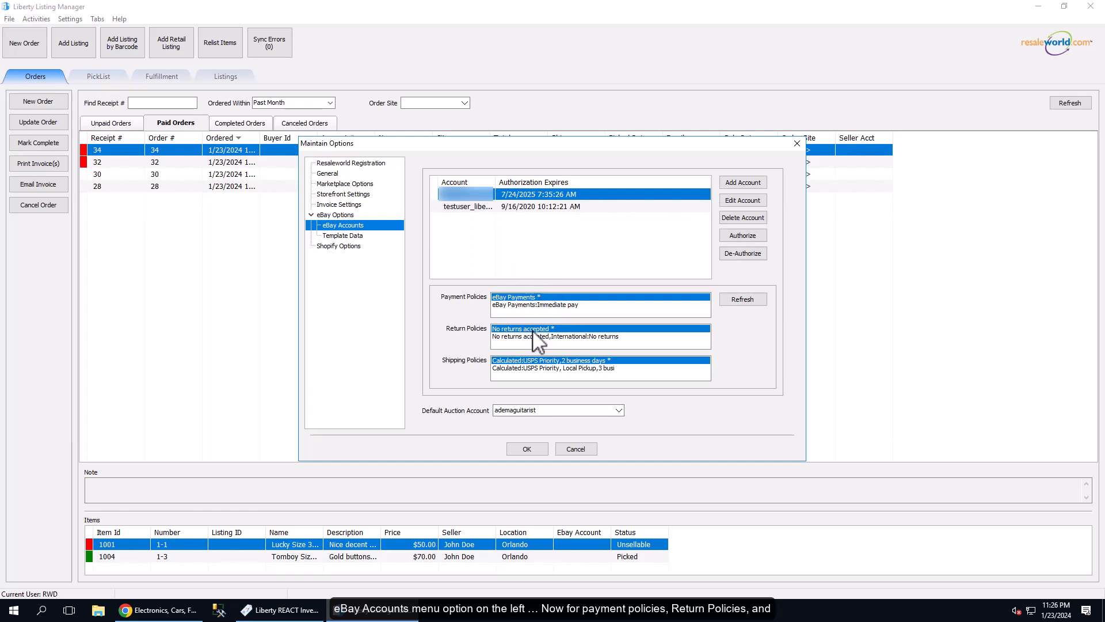
right_click(551, 298)
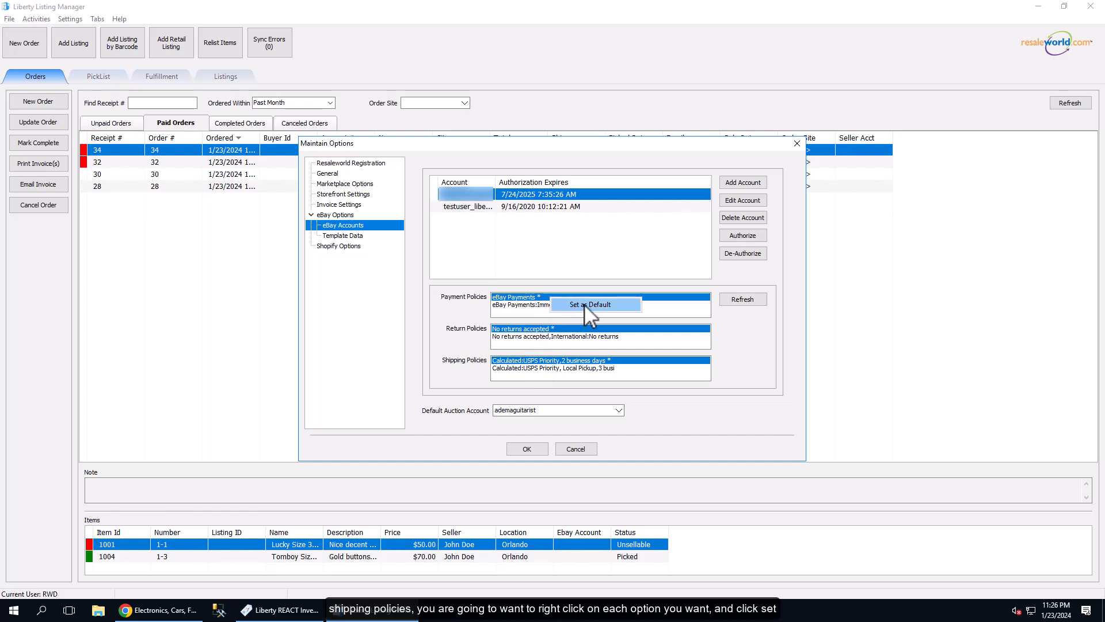
right_click(580, 332)
right_click(596, 361)
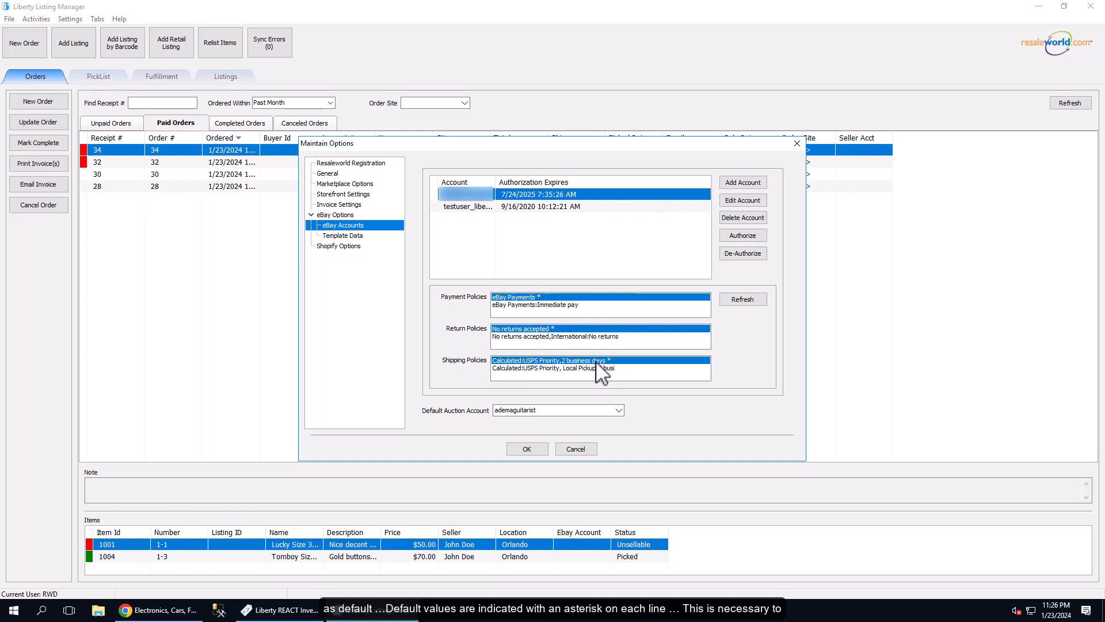
left_click(553, 328)
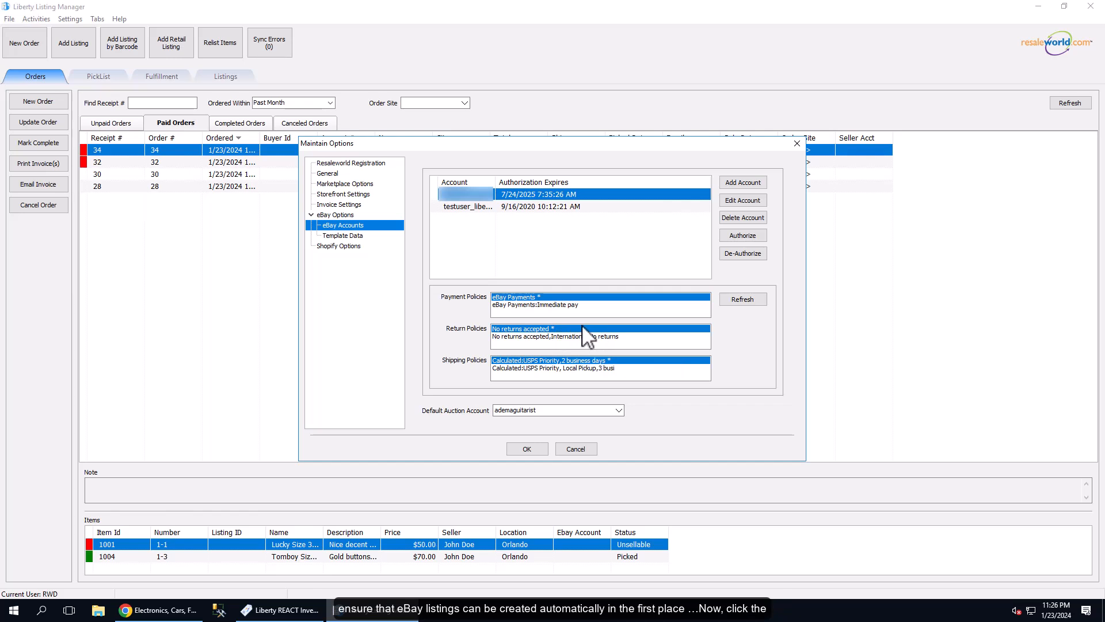
Check the eBay template header and footer texts and save all the options.
left_click(351, 236)
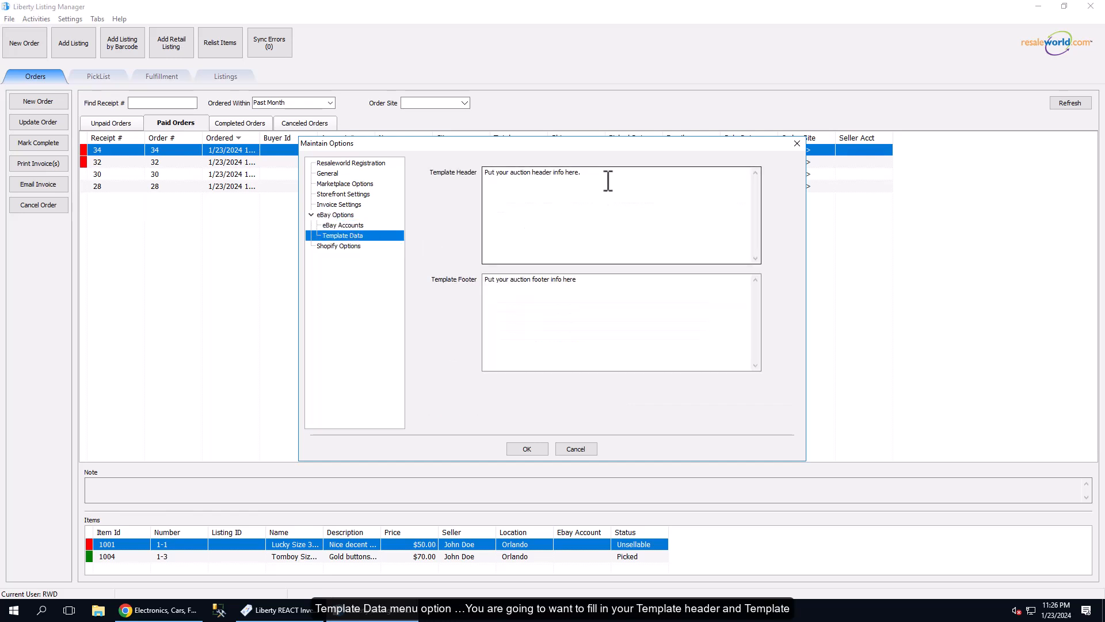
left_click_drag(608, 179, 430, 157)
left_click_drag(592, 283, 482, 272)
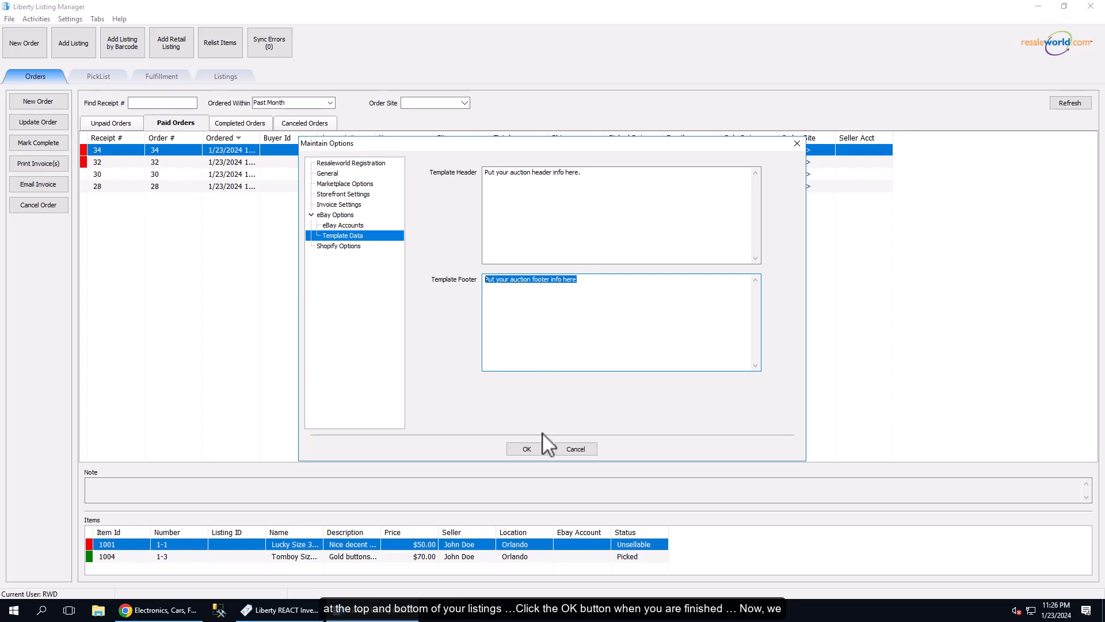
left_click(528, 450)
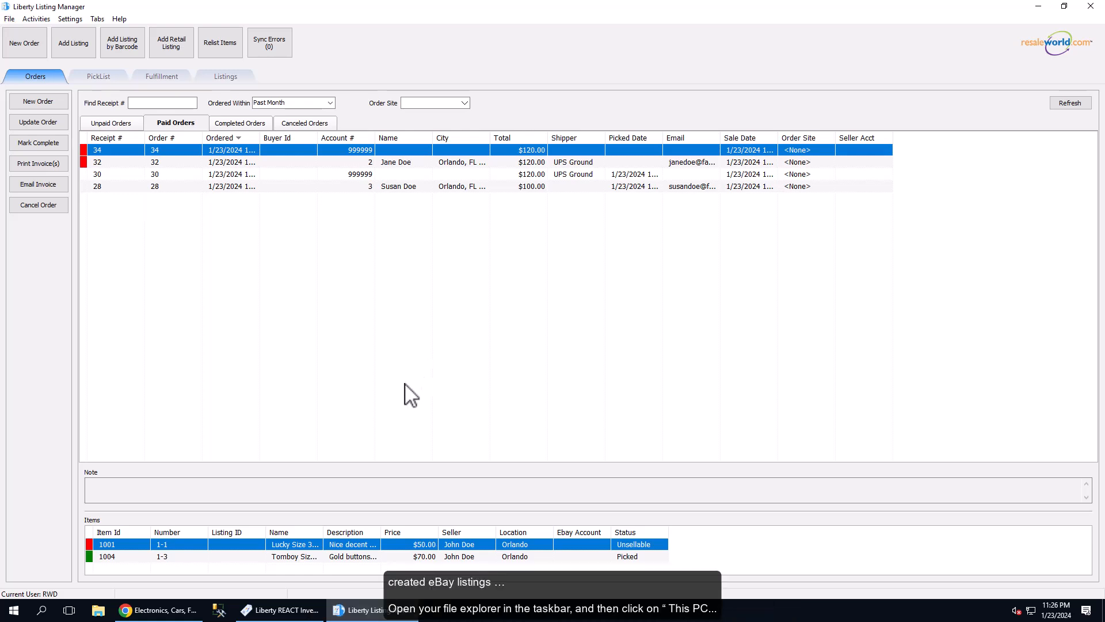
Switch to File Explorer and open the support folder inside the RWD folder on Local Disk (C:).
left_click(106, 612)
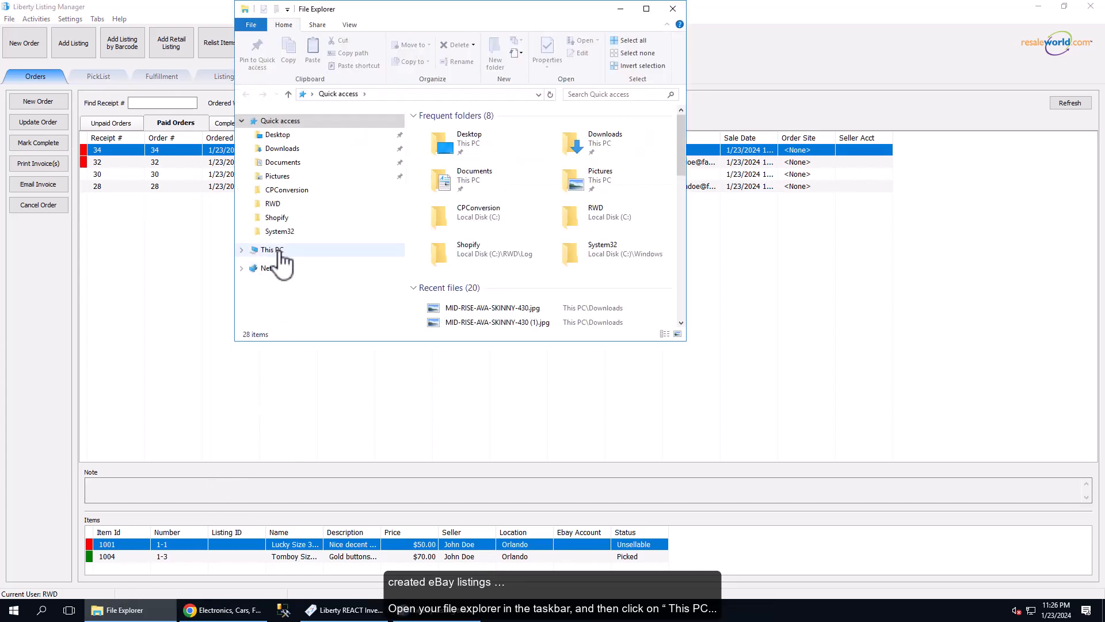
left_click(272, 250)
scroll(478, 276, "down", 4)
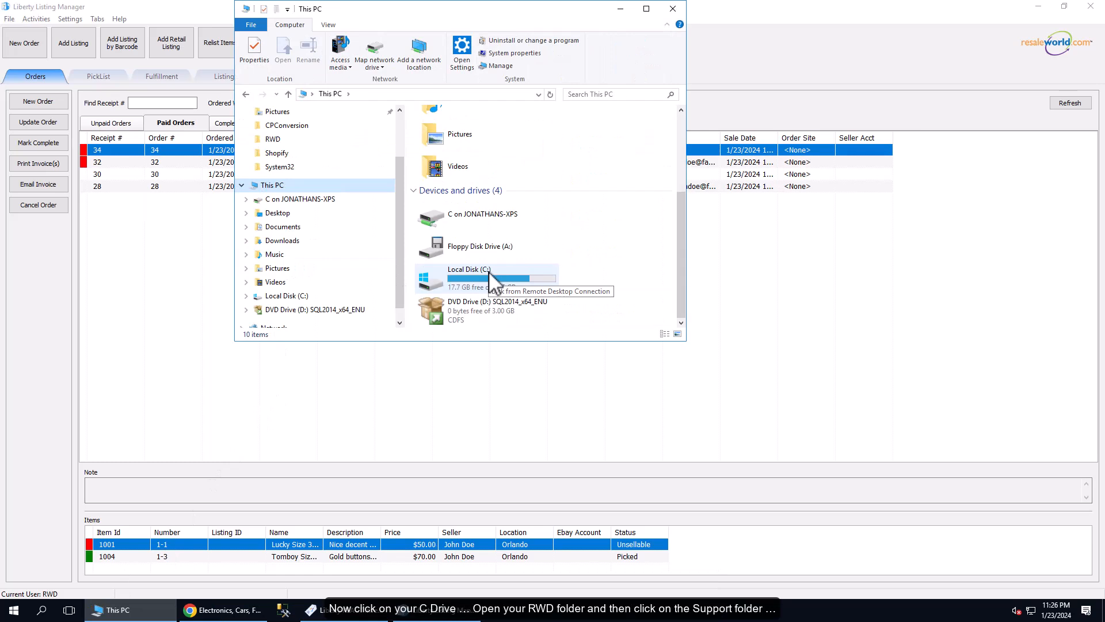
left_click(499, 285)
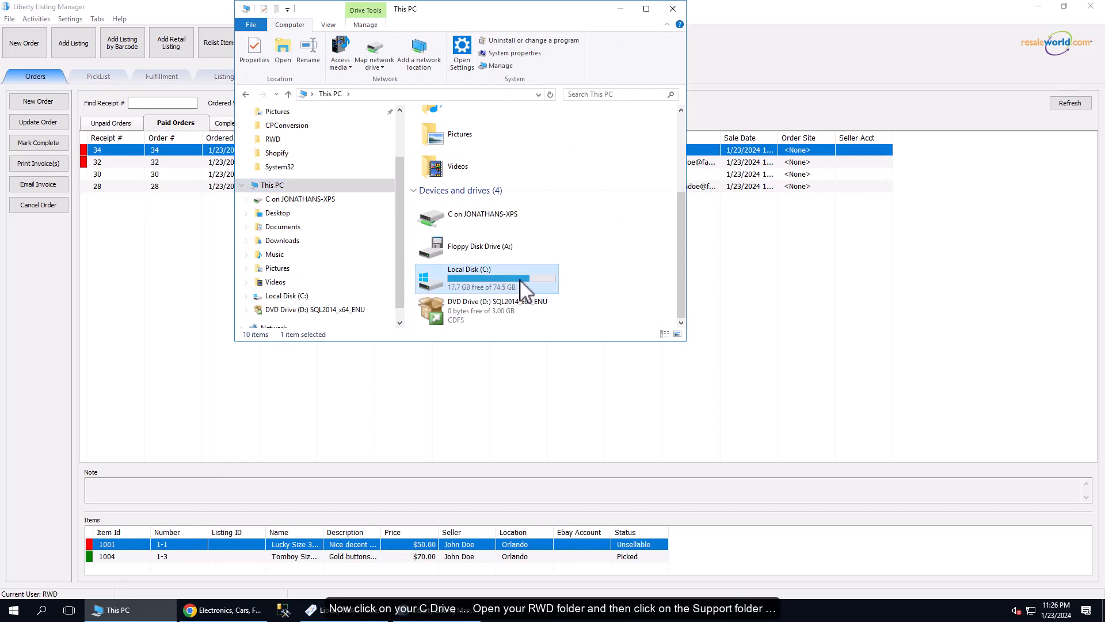
double_click(525, 288)
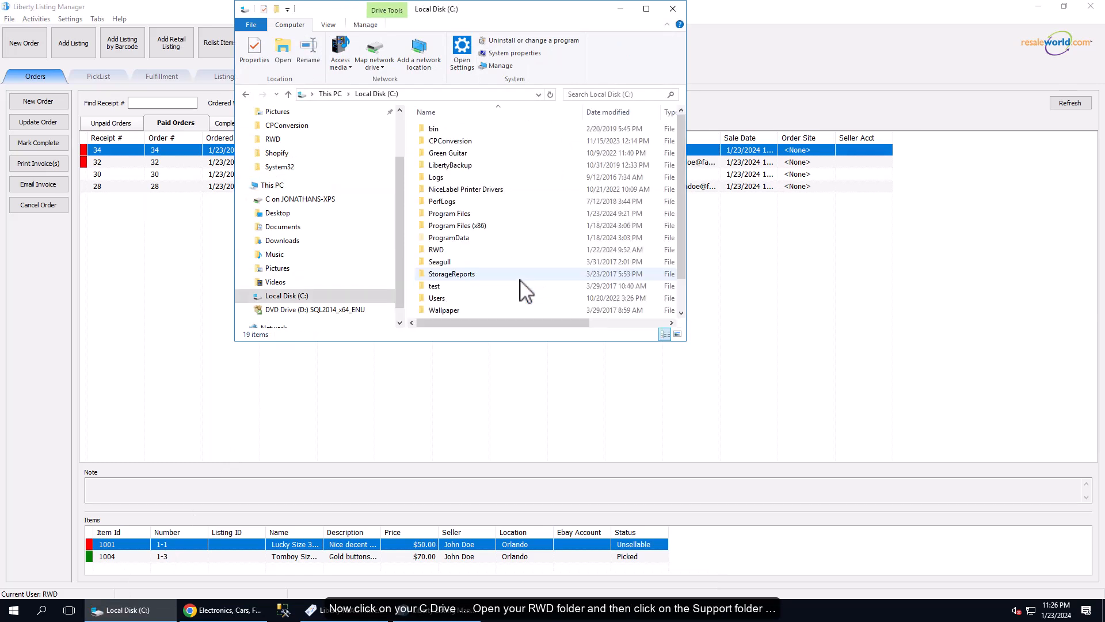
double_click(449, 251)
scroll(455, 282, "down", 2)
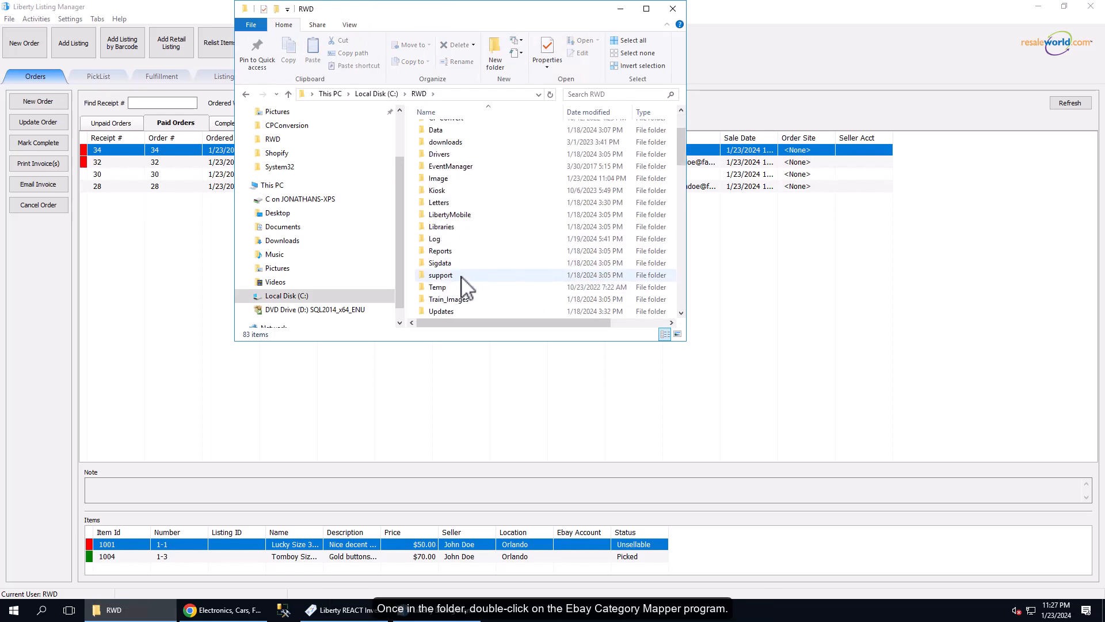
scroll(461, 279, "down", 2)
left_click(450, 204)
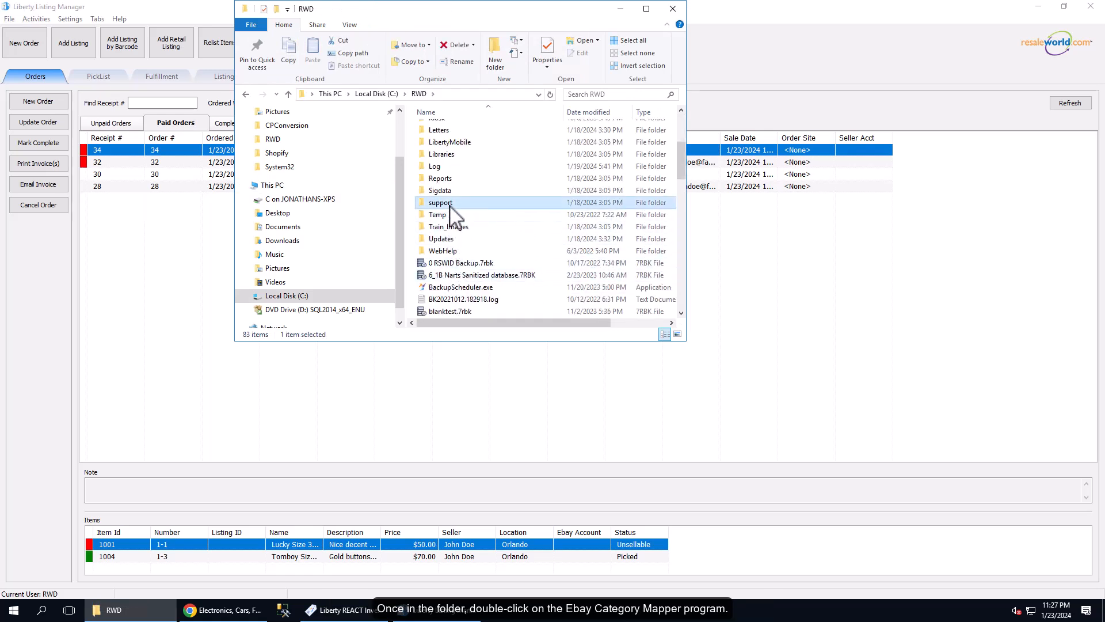
double_click(450, 204)
Run EbayCategoryMap.exe from the support folder and sign in to the Ebay Category Mapper.
left_click(466, 214)
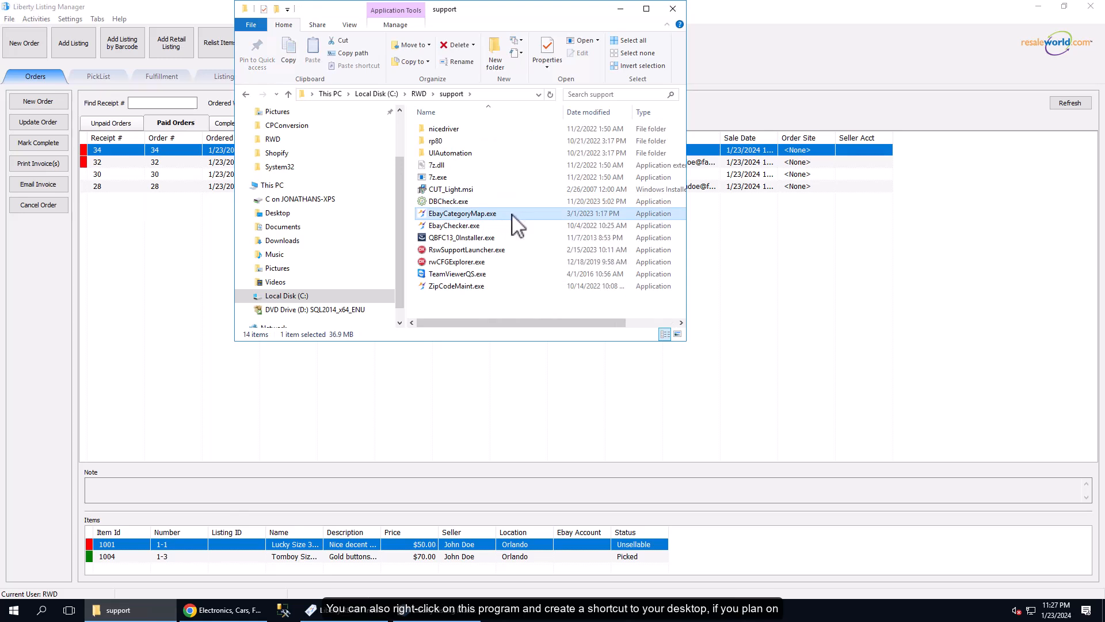
right_click(512, 214)
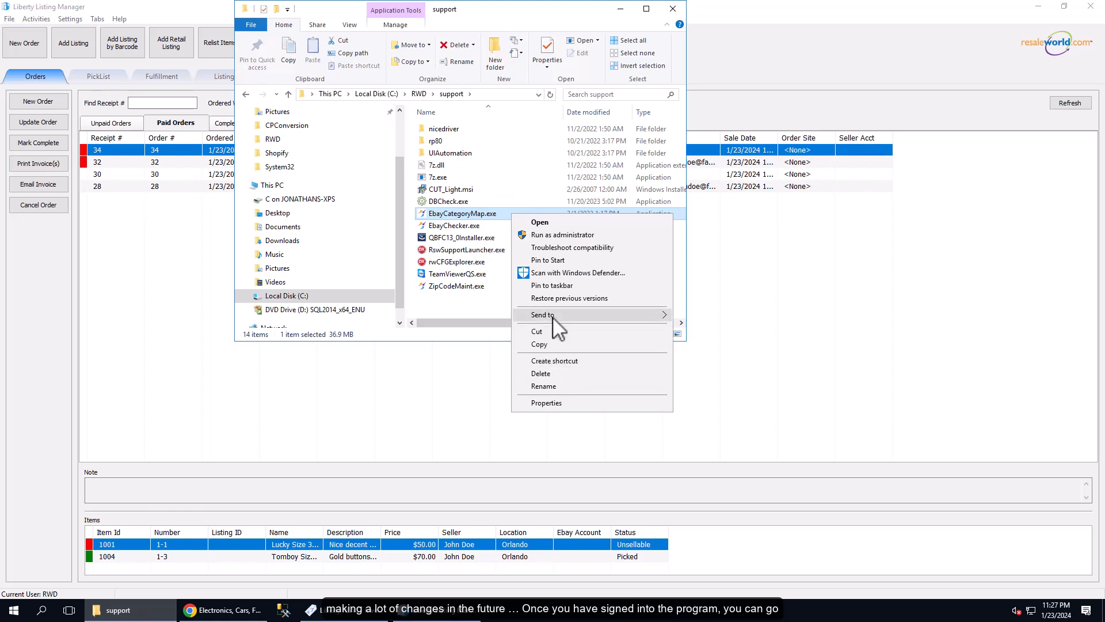
mouse_move(554, 316)
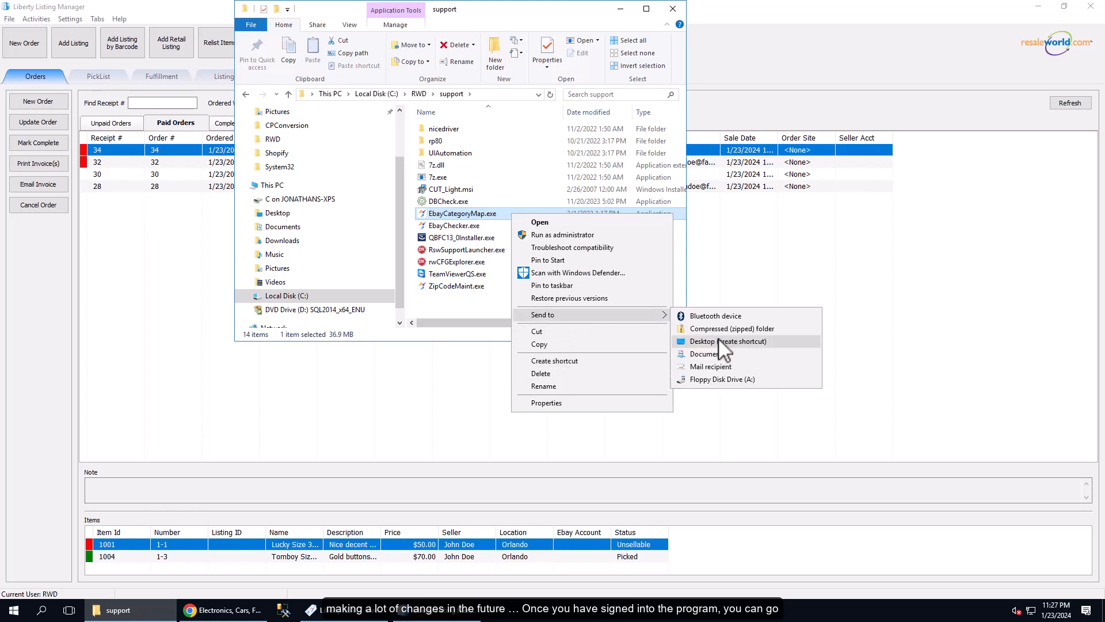
left_click(455, 214)
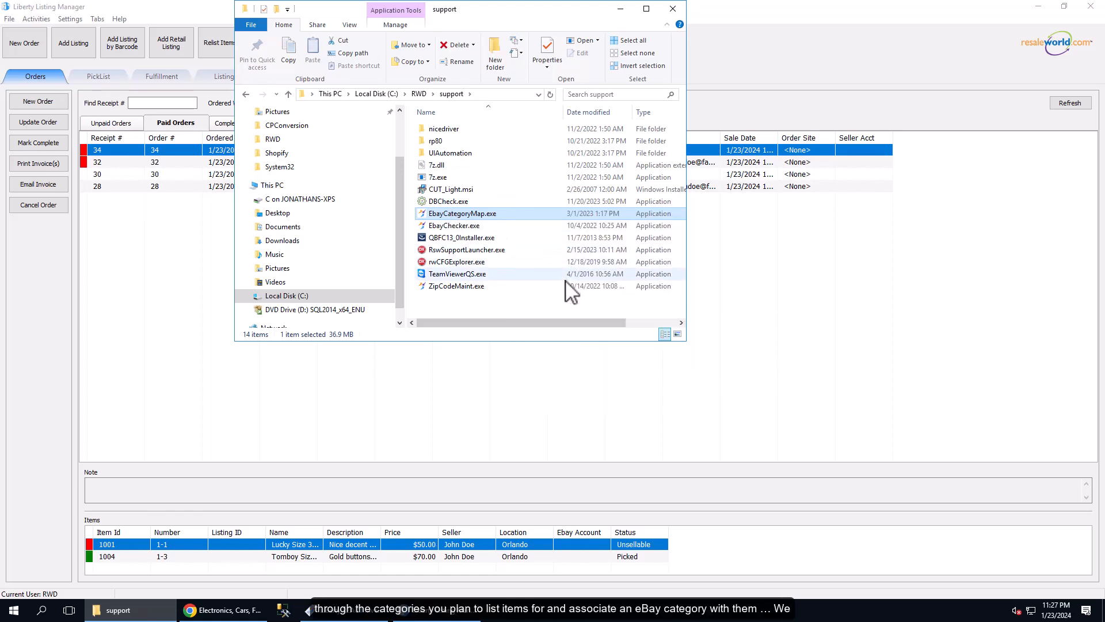
left_click(527, 342)
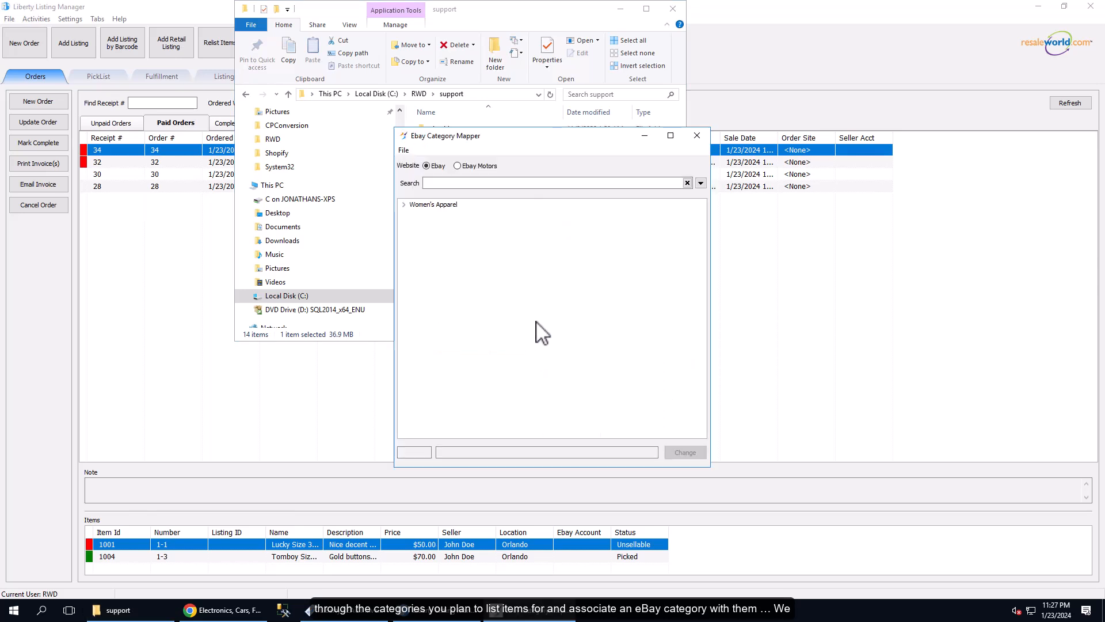
Open the eBay category selection for the Liberty category Women's Apparel - Pants/Shorts - Jeans.
left_click(403, 204)
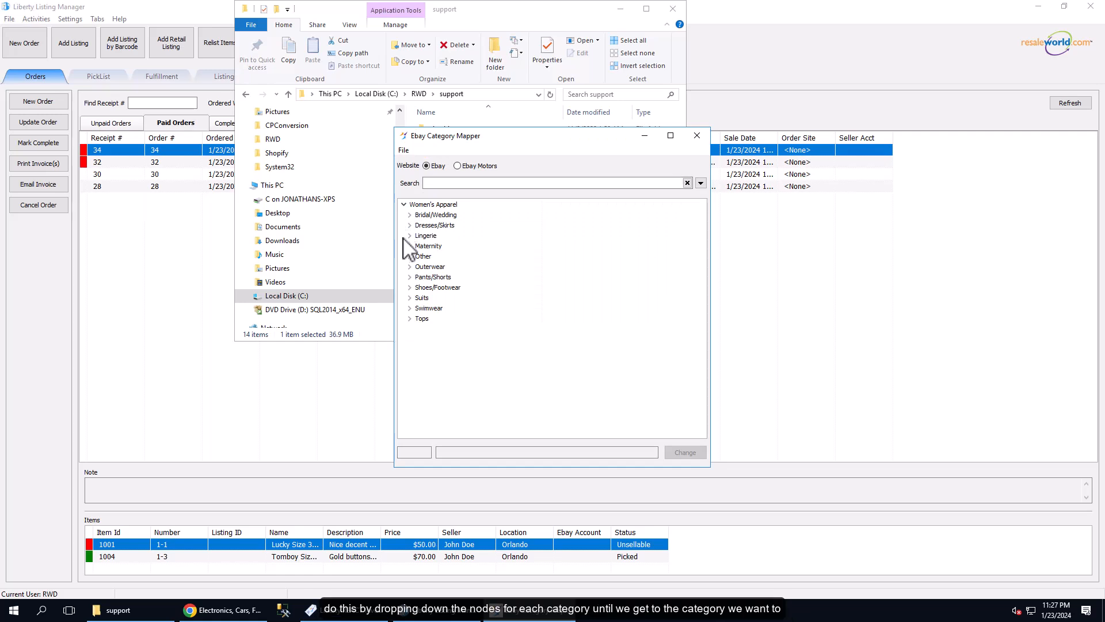
left_click(410, 277)
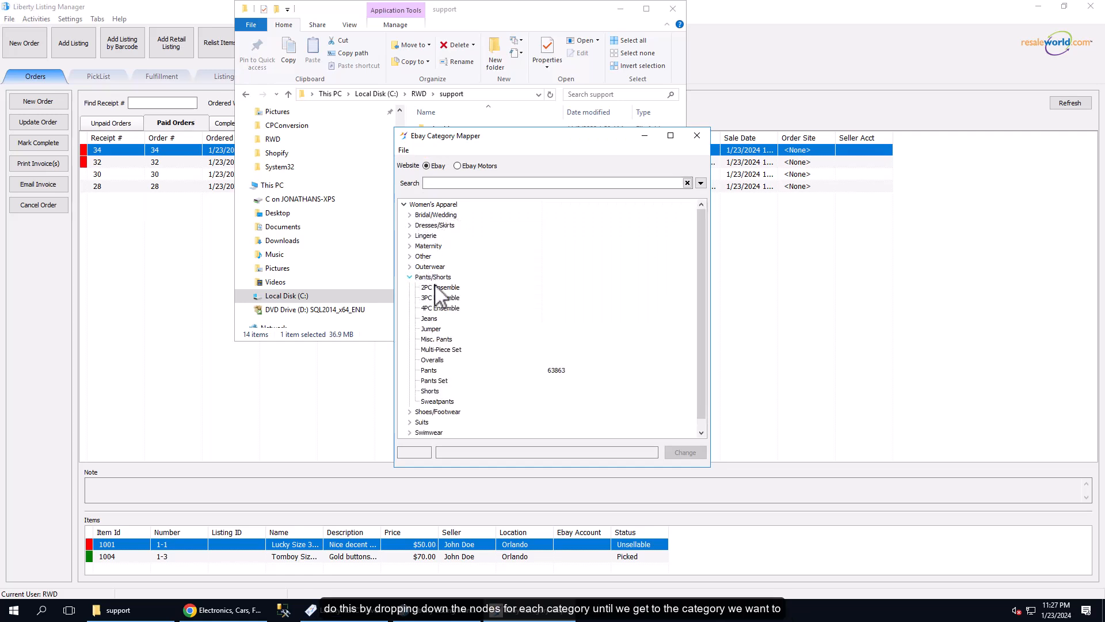
left_click(449, 318)
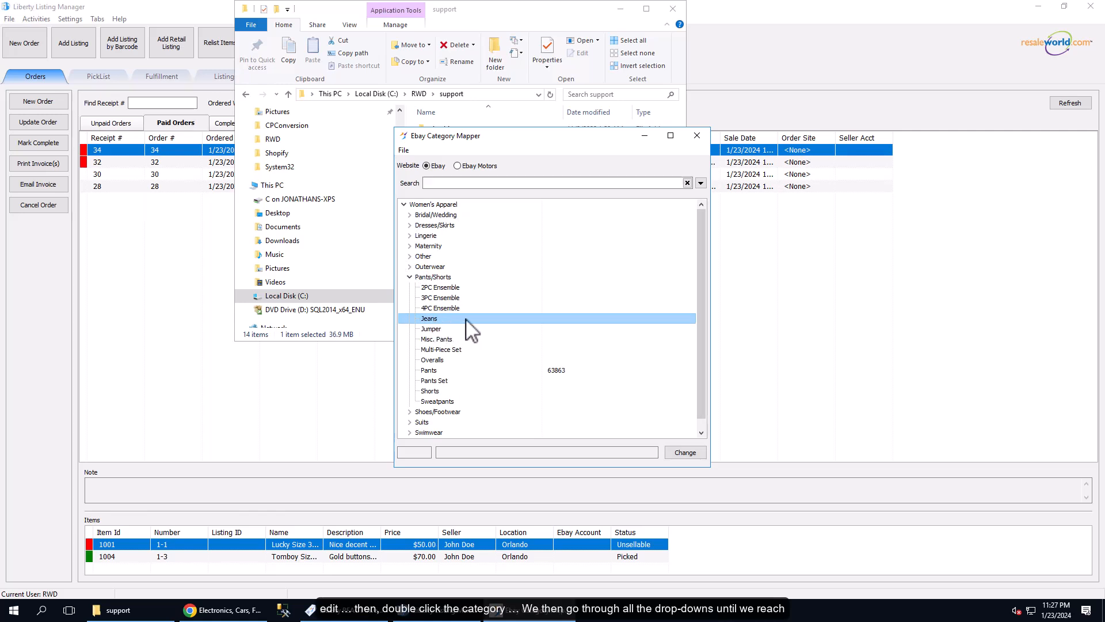
double_click(466, 321)
Assign the eBay category Clothing, Shoes & Accessories - Women - Women's Clothing - Jeans, and close the mapper and File Explorer.
left_click(641, 257)
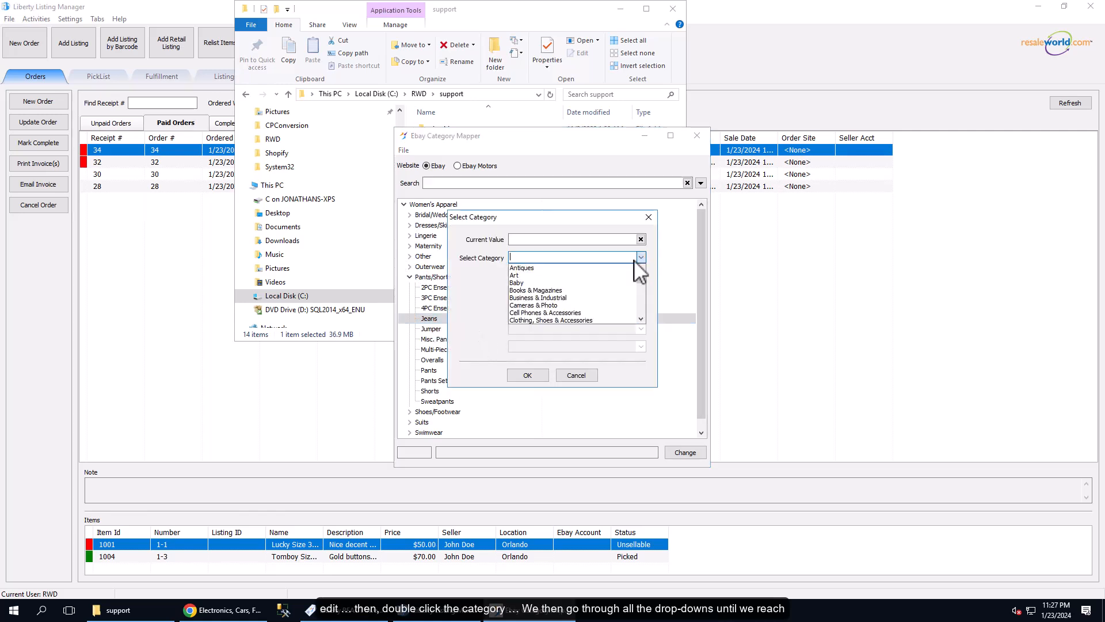
left_click(576, 318)
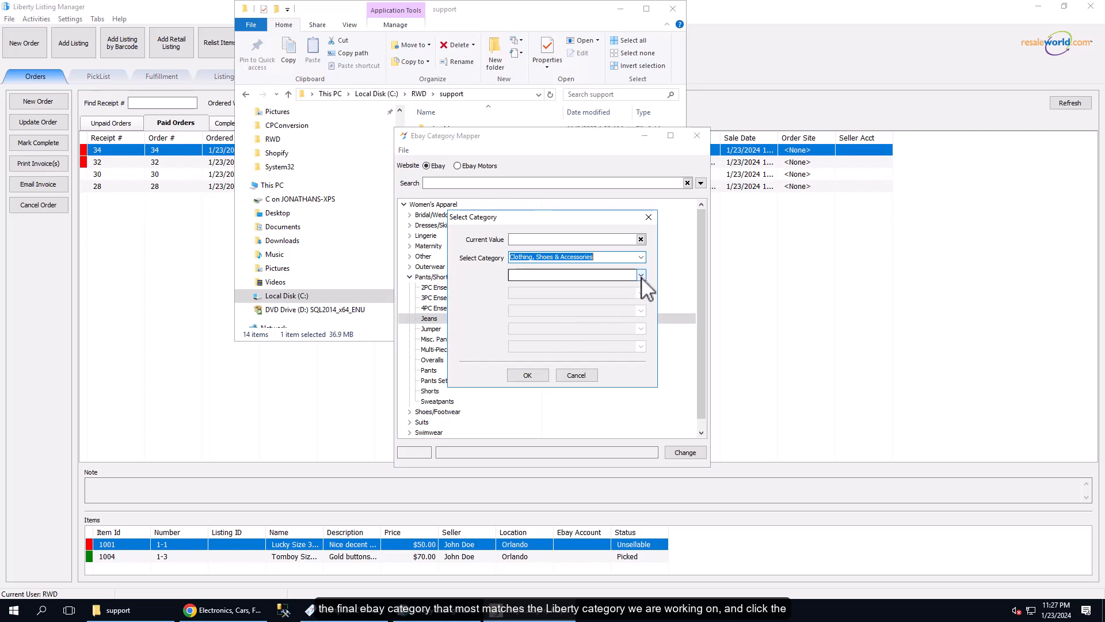
left_click(641, 276)
left_click(541, 288)
left_click(641, 293)
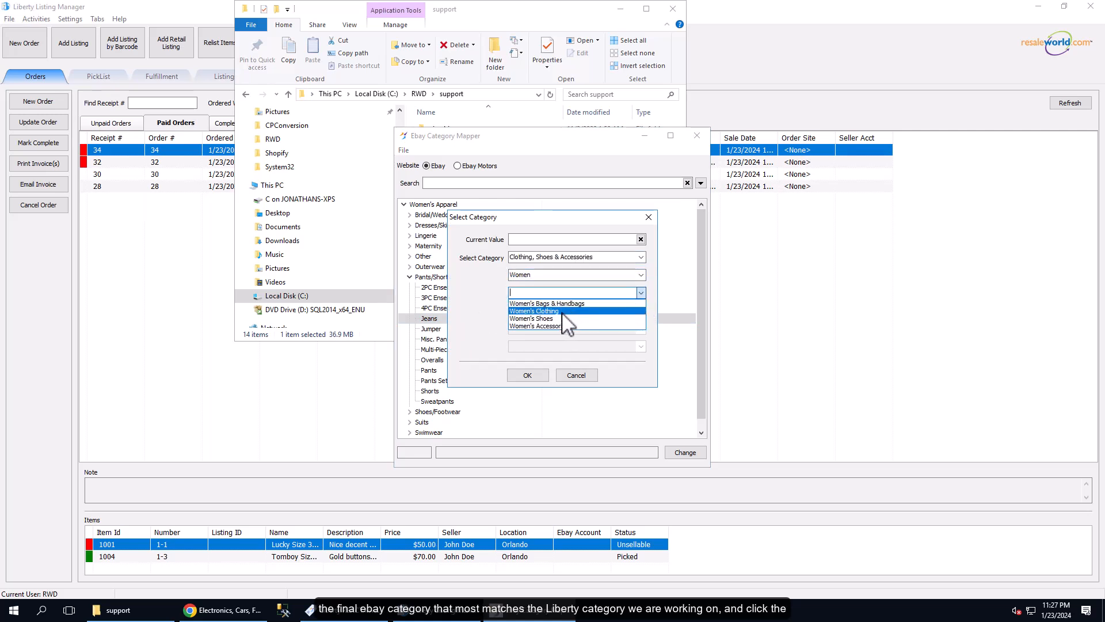
left_click(563, 311)
left_click(639, 311)
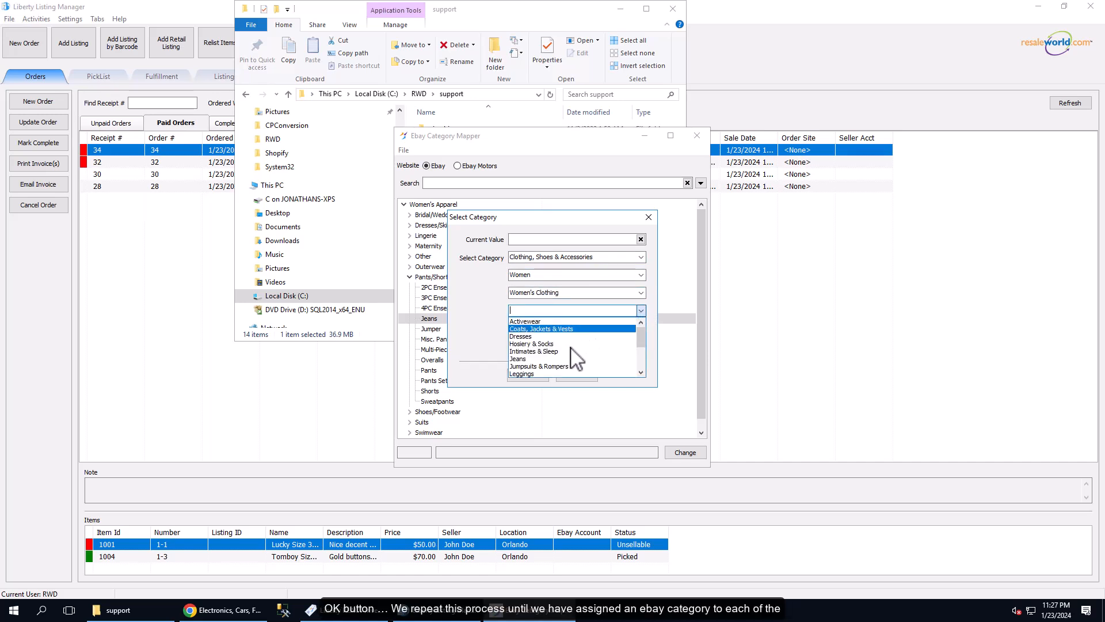
left_click(550, 358)
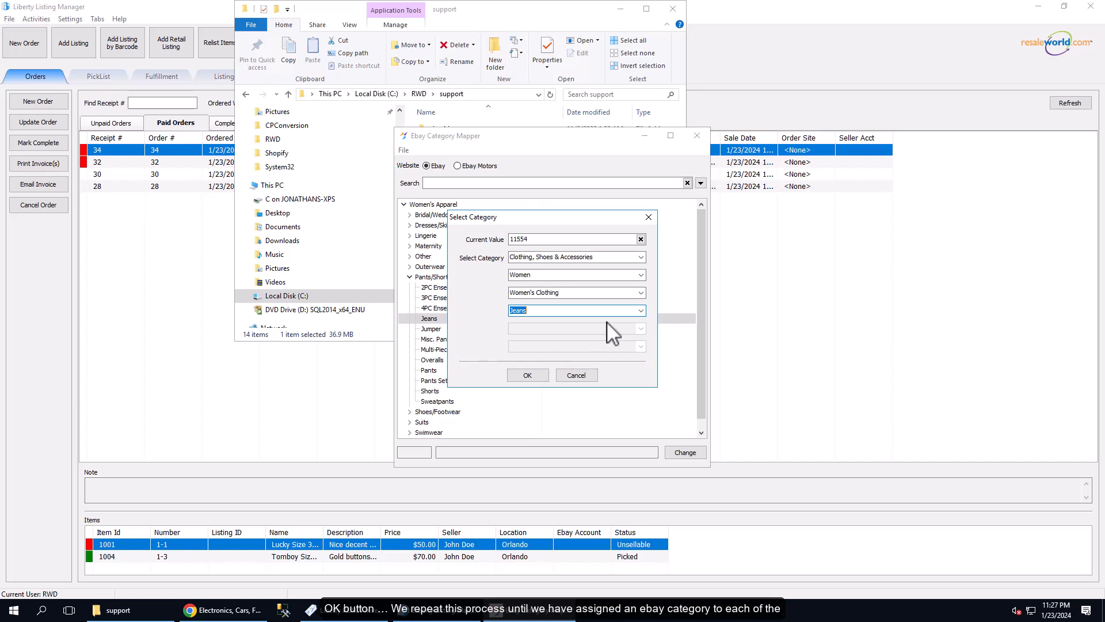
left_click(533, 377)
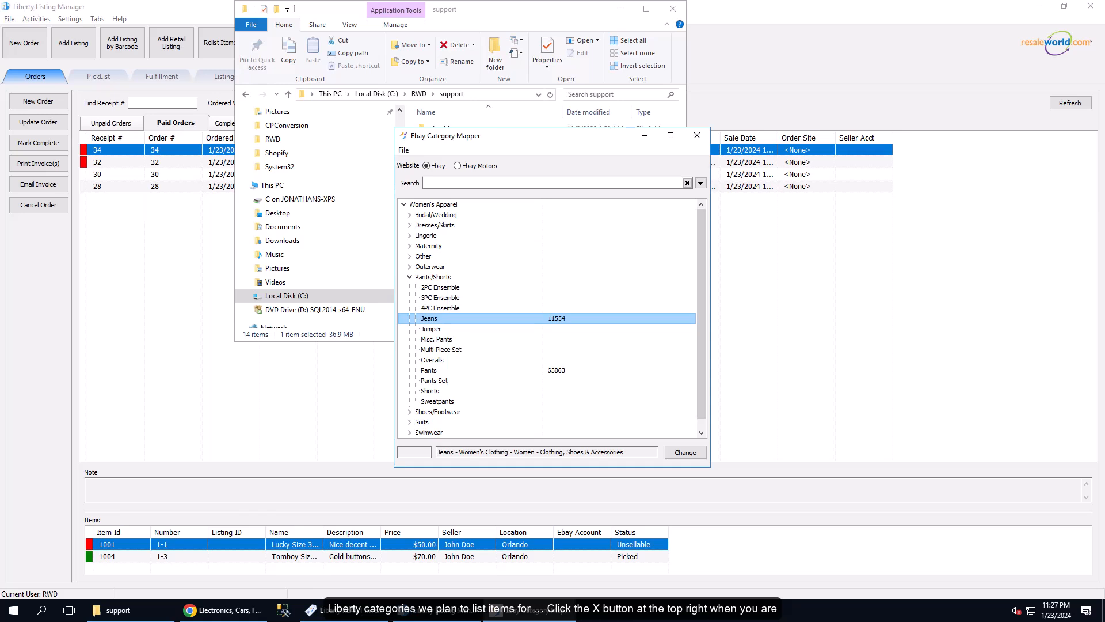
left_click(697, 135)
left_click(675, 8)
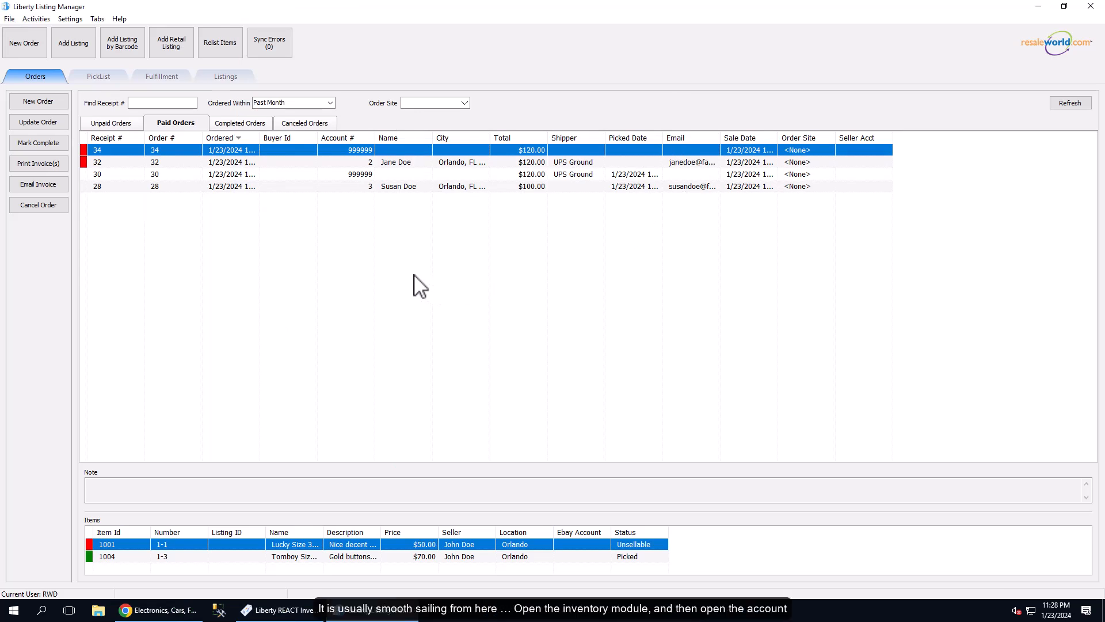
Switch to Liberty REACT Inventory Module and start a new inventory item for the first account in the account list.
left_click(295, 613)
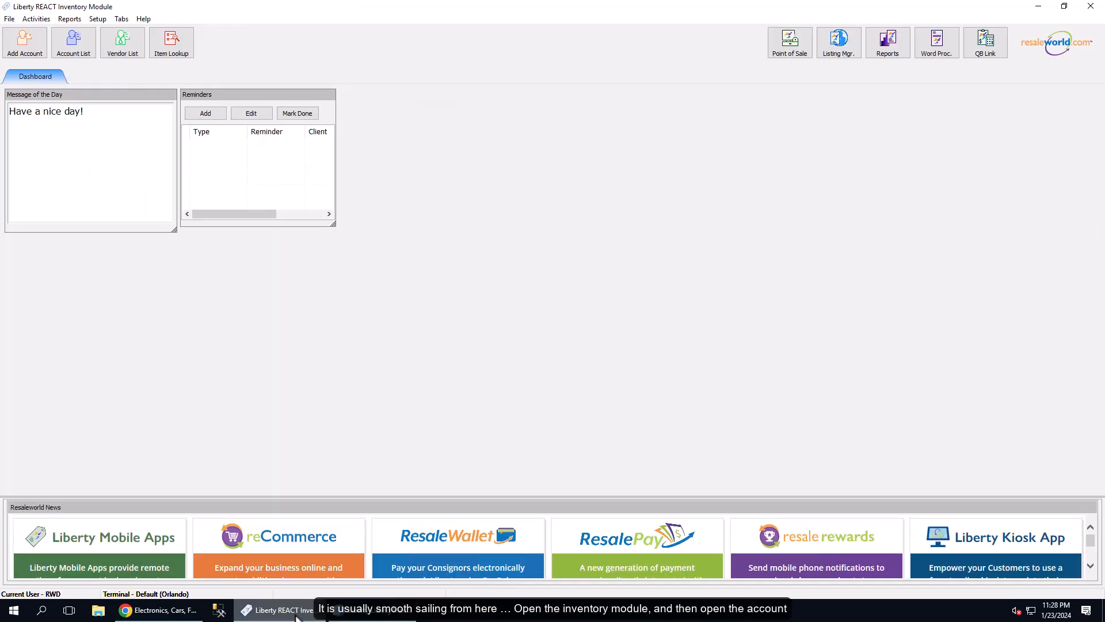
left_click(74, 40)
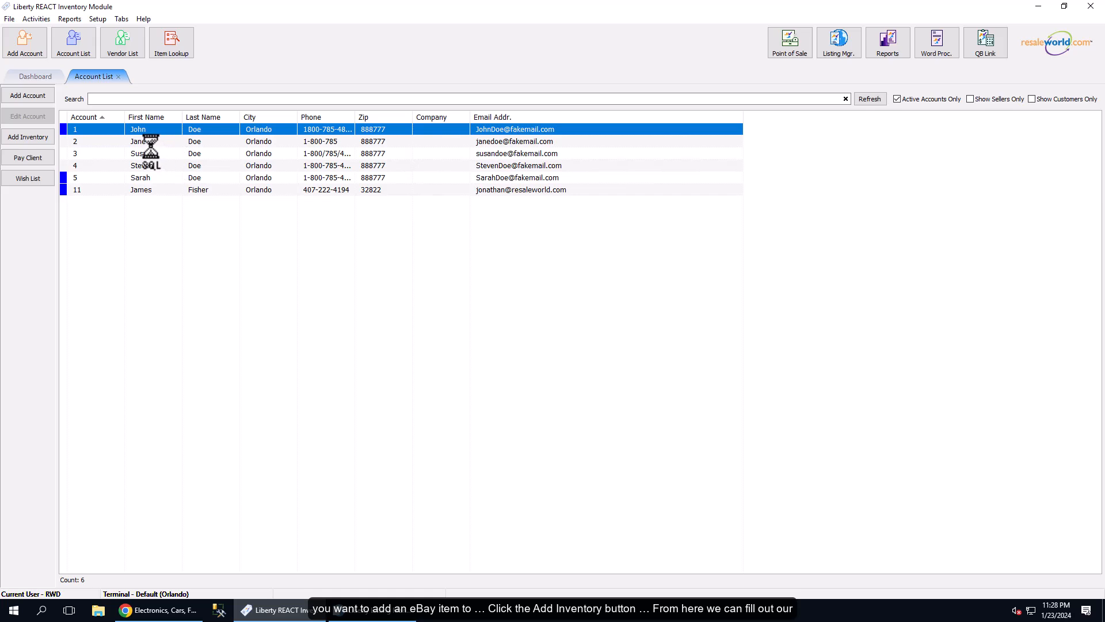
double_click(144, 132)
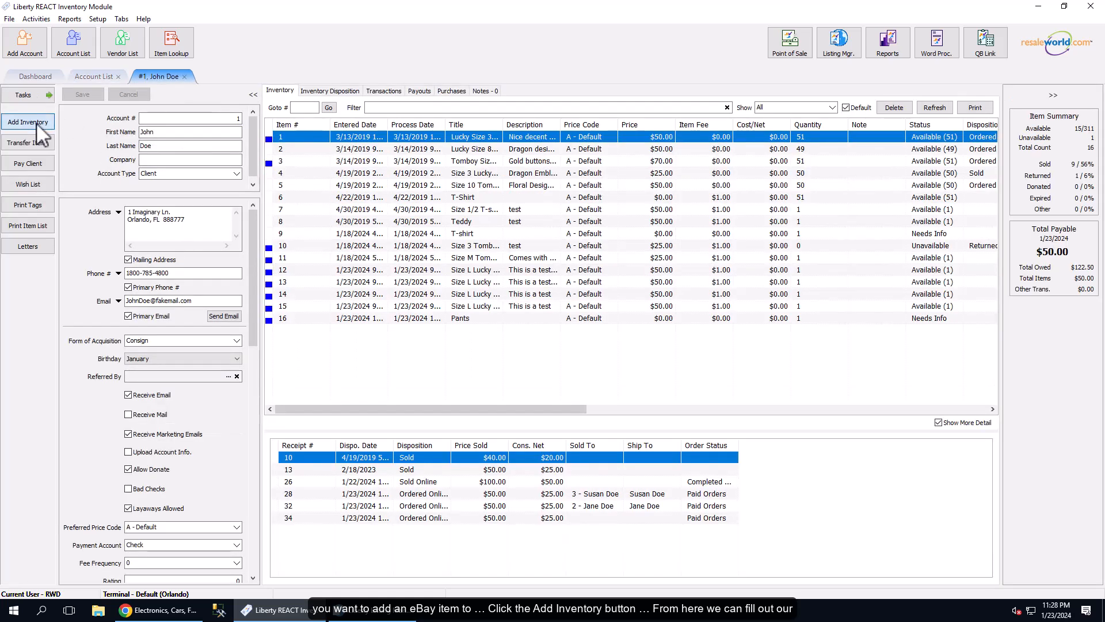
left_click(36, 123)
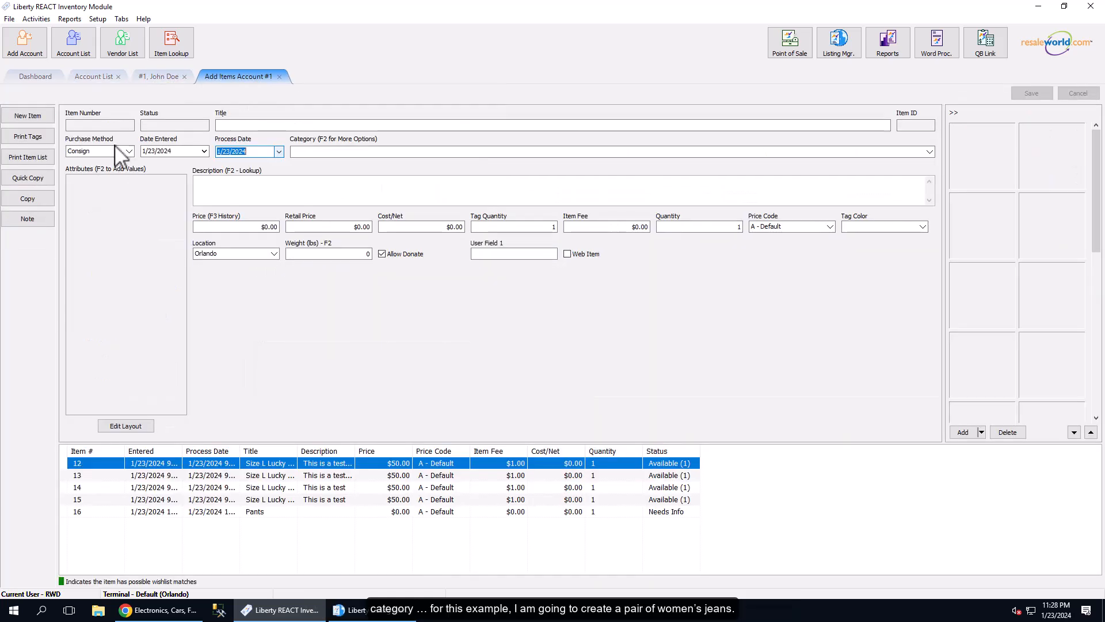
Set the new item's category to Jeans - Pants/Shorts - Women's Apparel and its color attribute to Green.
left_click(312, 153)
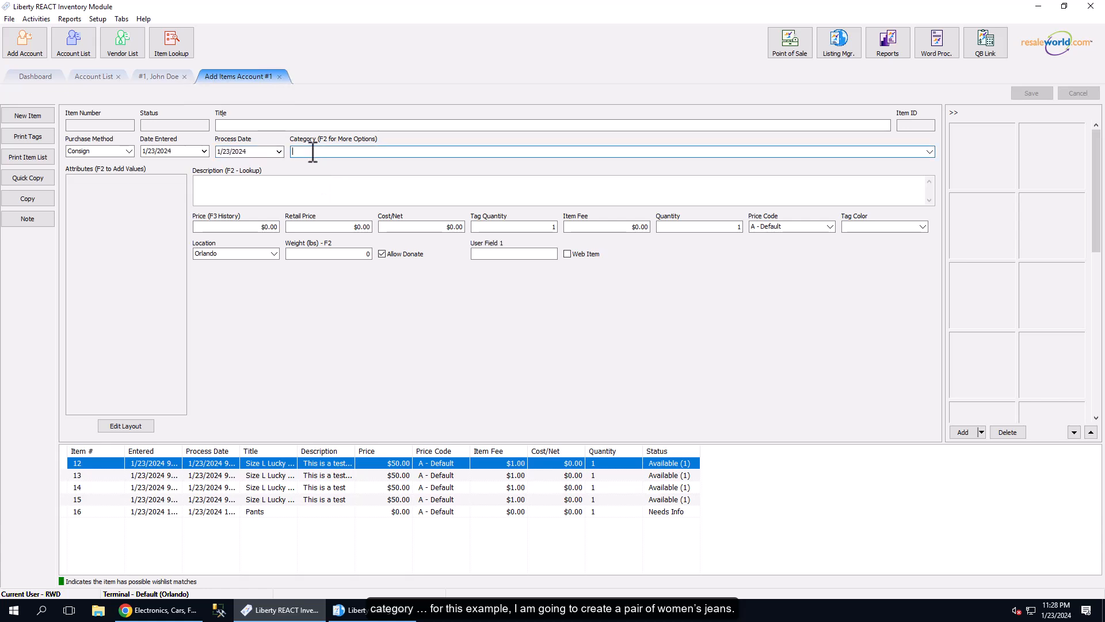
type("Jeans - Pants/Shorts - Women's Apparel")
key("Tab")
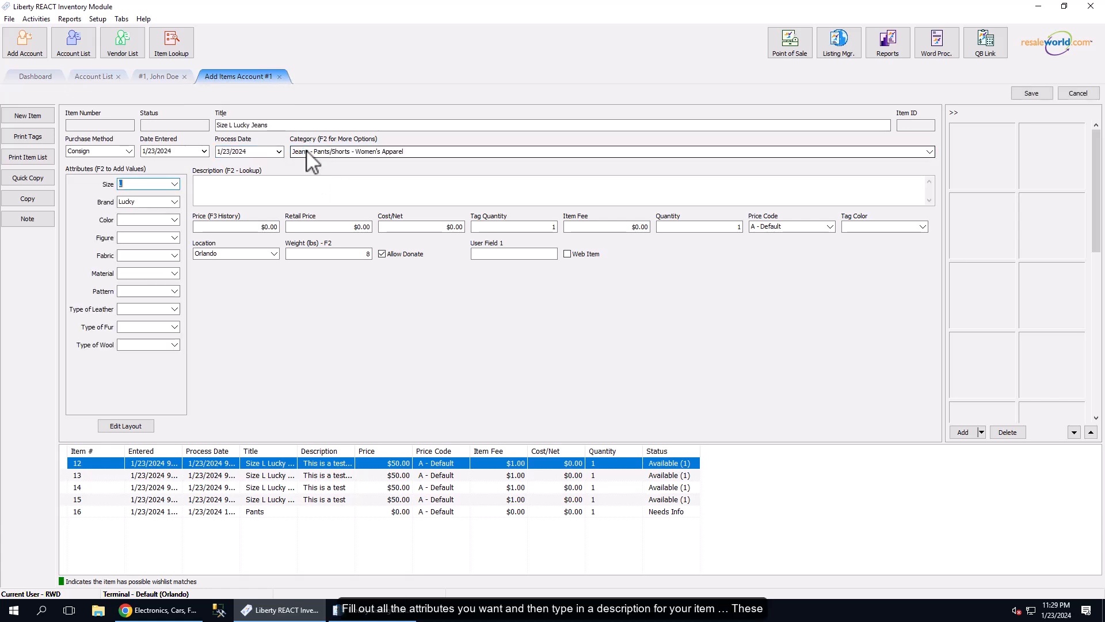
key("Tab")
key("Tab")
type("Green")
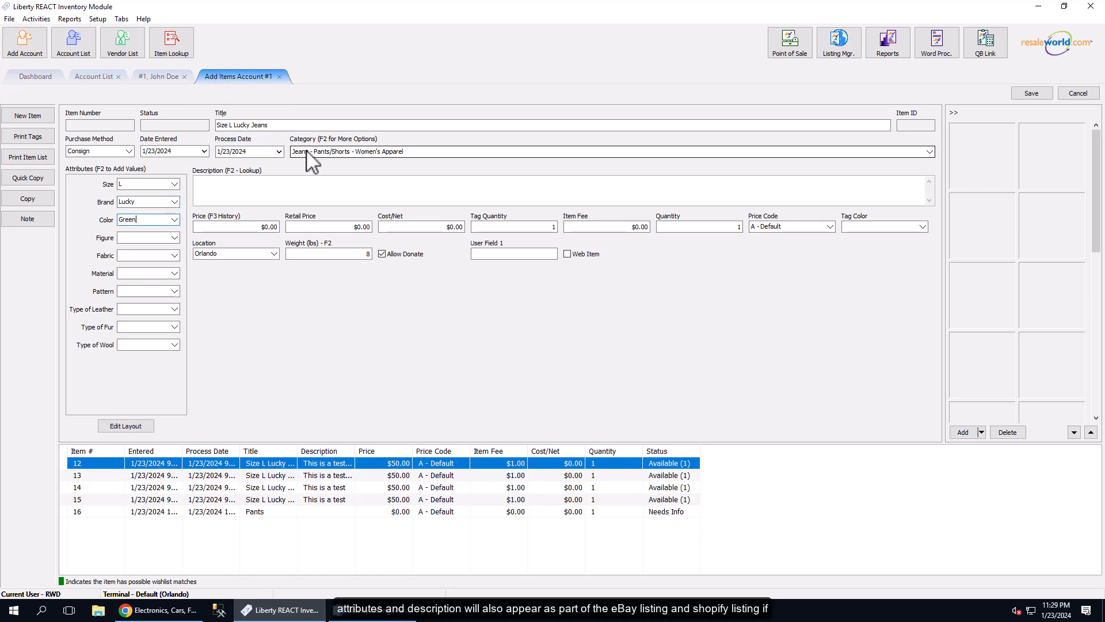
Enter the description "Item comes with a free belt.", a price of $50.00 and a weight of 8 lbs for the item.
type("Item comes with a free belt.")
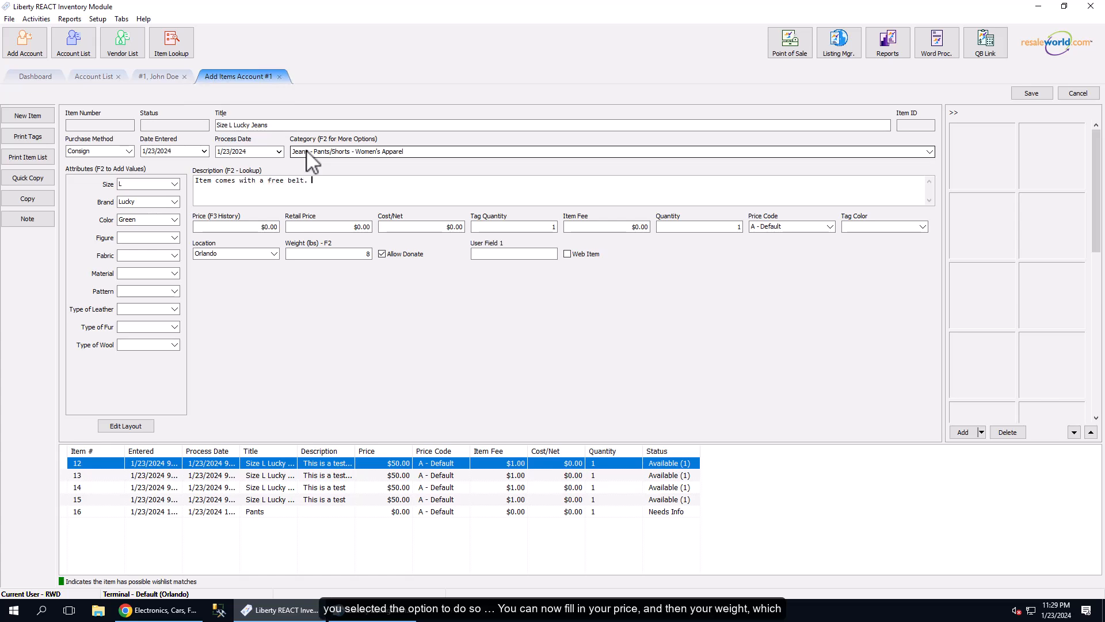
key("Tab")
left_click(369, 254)
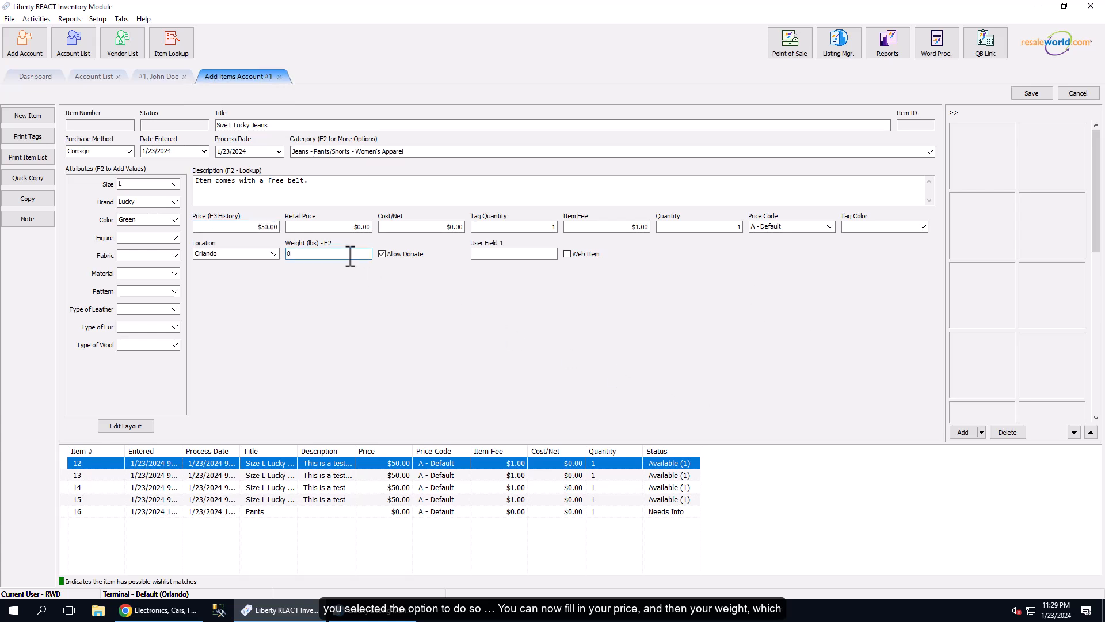
type("8")
left_click_drag(319, 251, 260, 251)
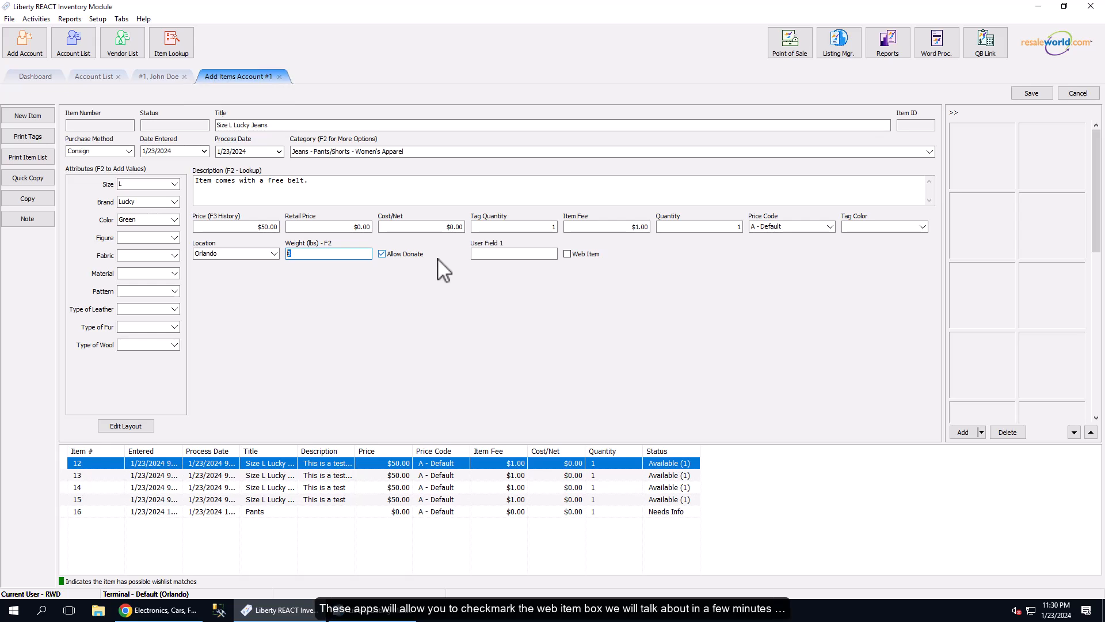
Add the first two JPEG images from the Downloads folder to the item.
left_click(961, 432)
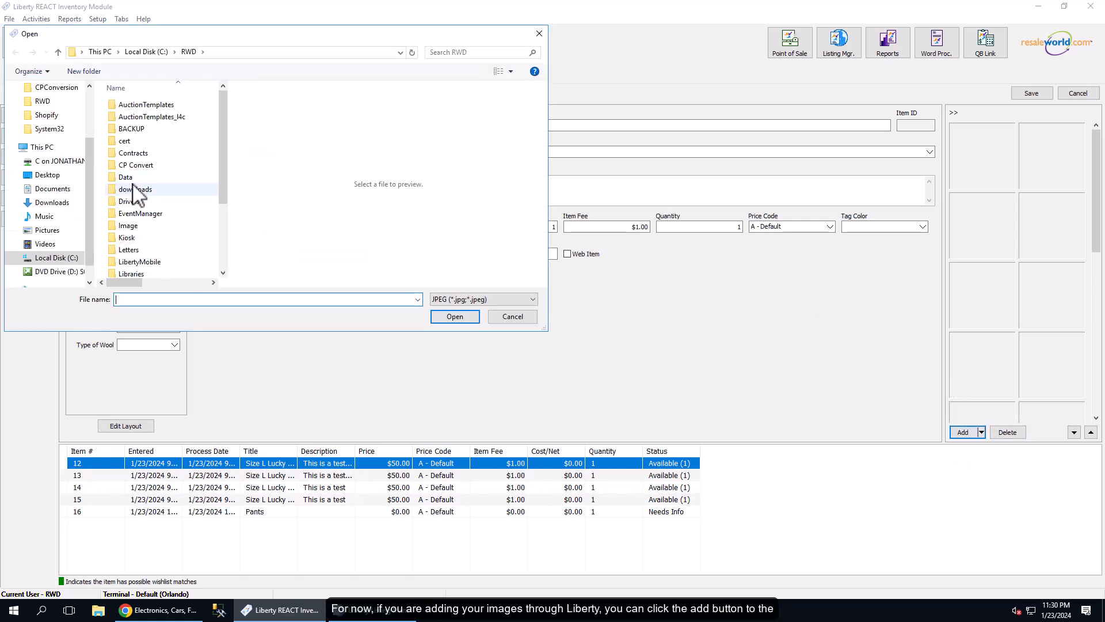
scroll(54, 135, "up", 3)
left_click(51, 124)
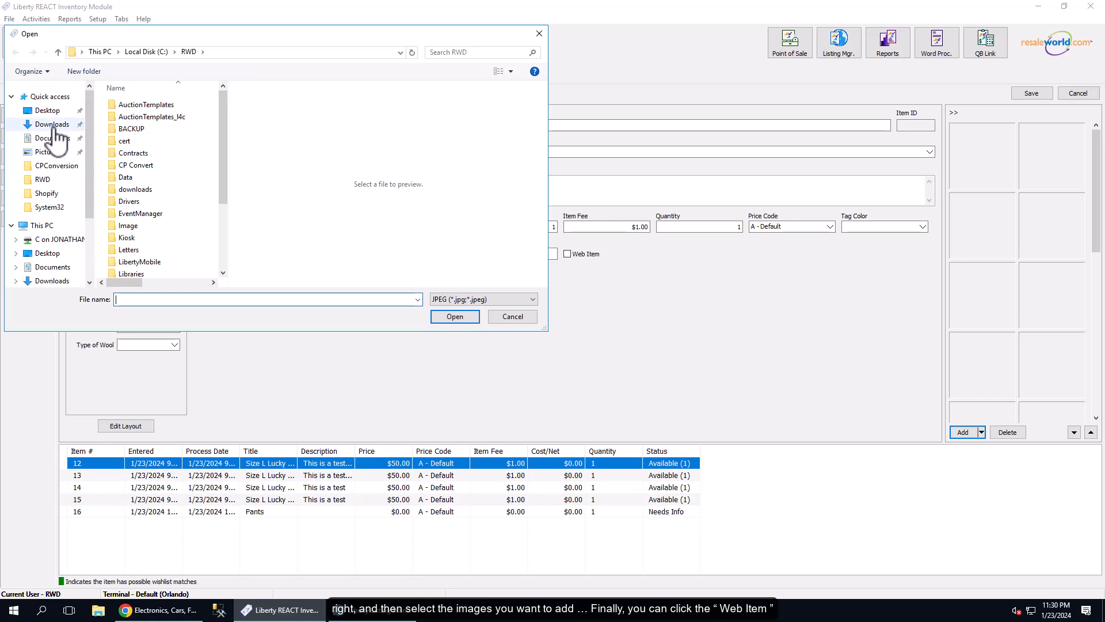
left_click(138, 105)
left_click(145, 117, "ctrl")
left_click(455, 316)
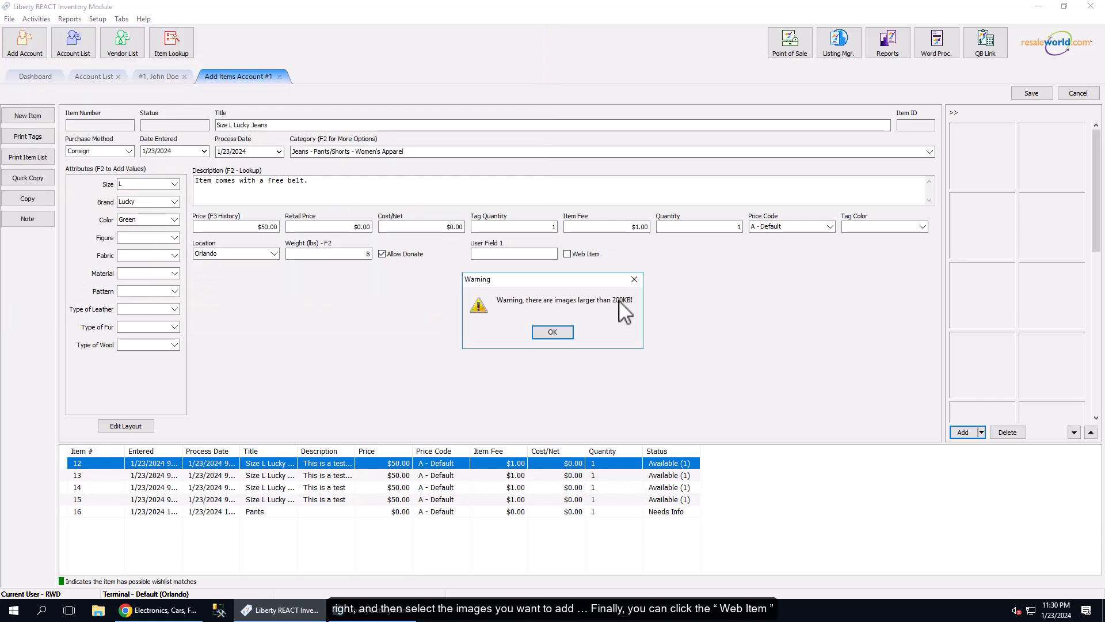
left_click(554, 333)
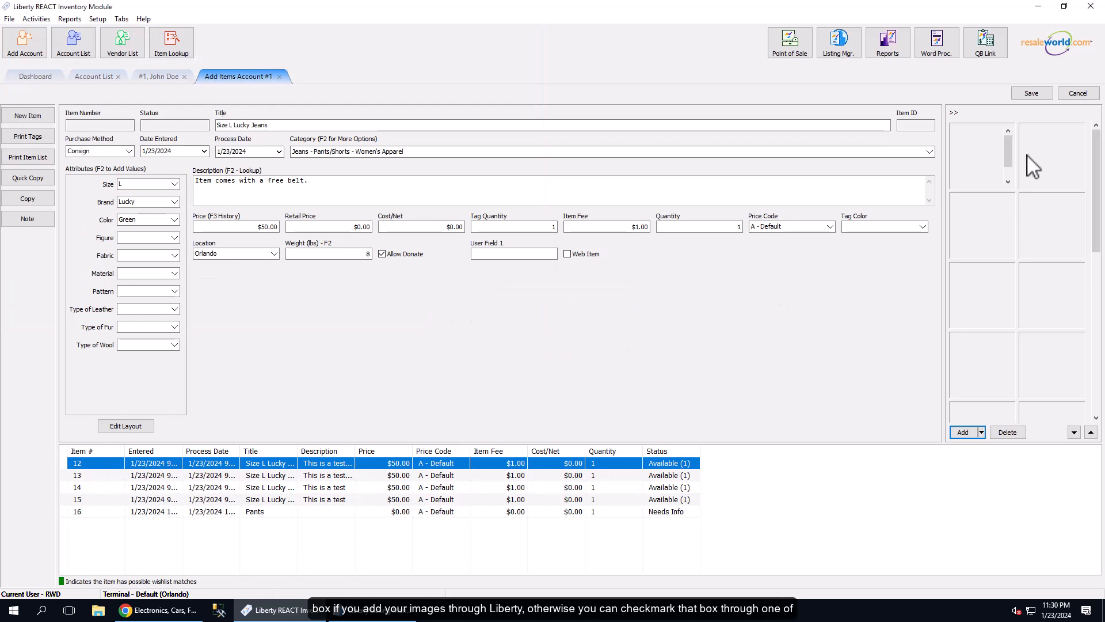
Mark the Size L Lucky Jeans item as a web item and save it.
left_click(567, 255)
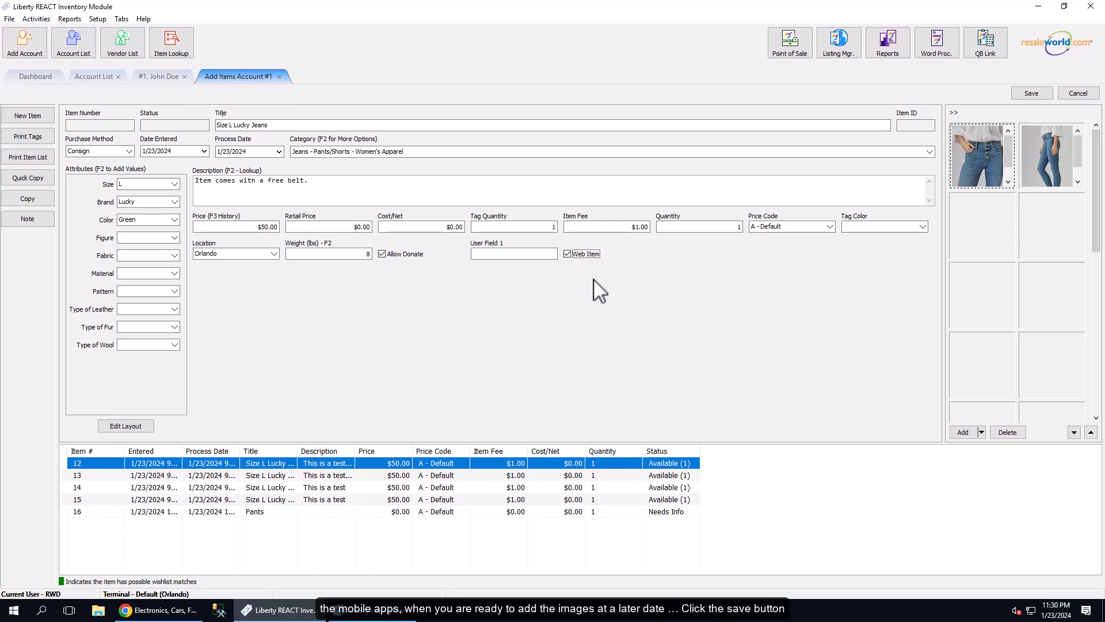
left_click(1031, 93)
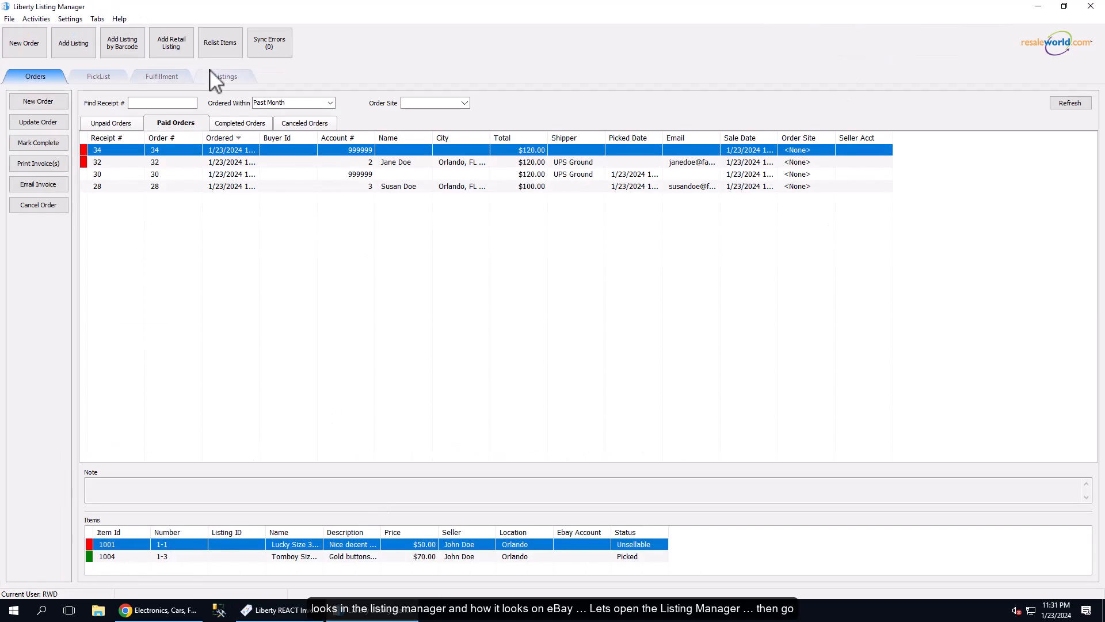
Switch to Liberty Listing Manager, view the listings that are ready, and refresh them until the new item's listings have been processed.
left_click(221, 75)
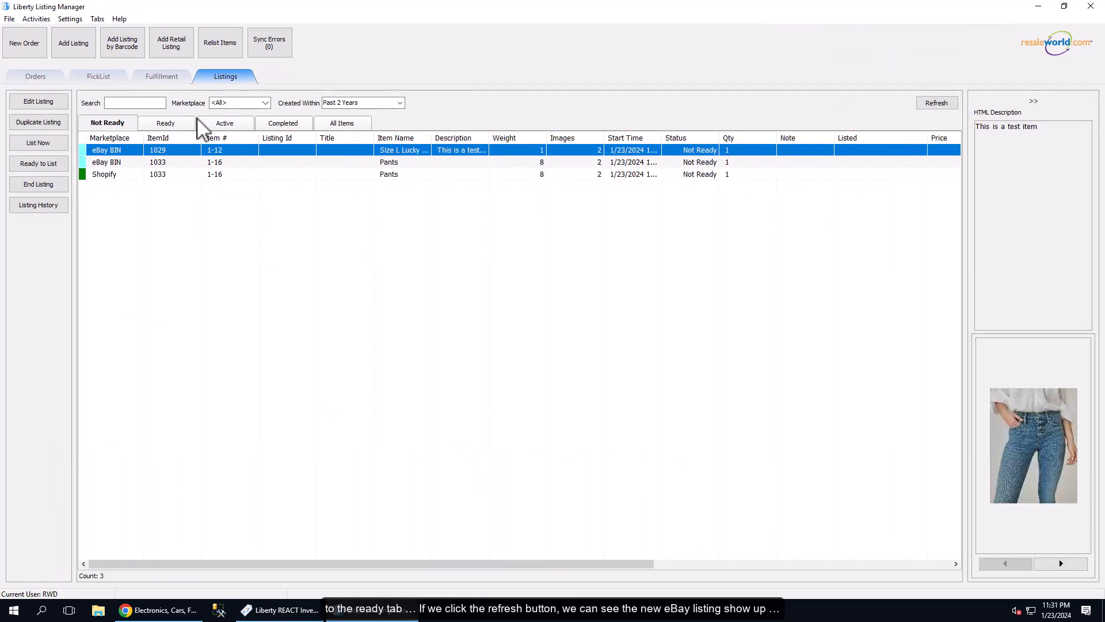
left_click(187, 124)
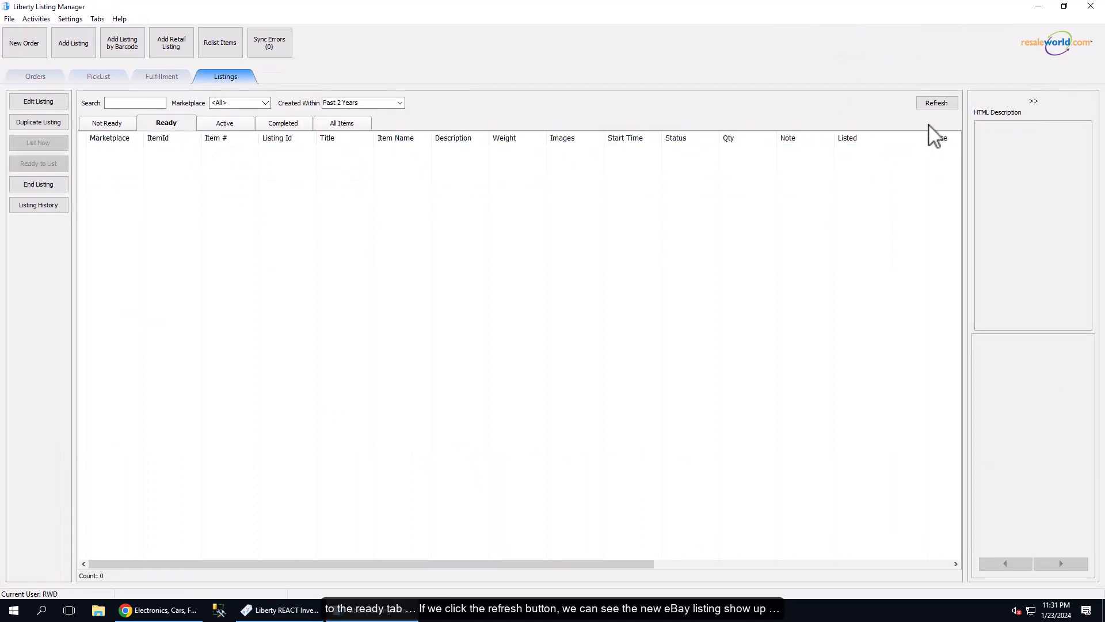
left_click(933, 104)
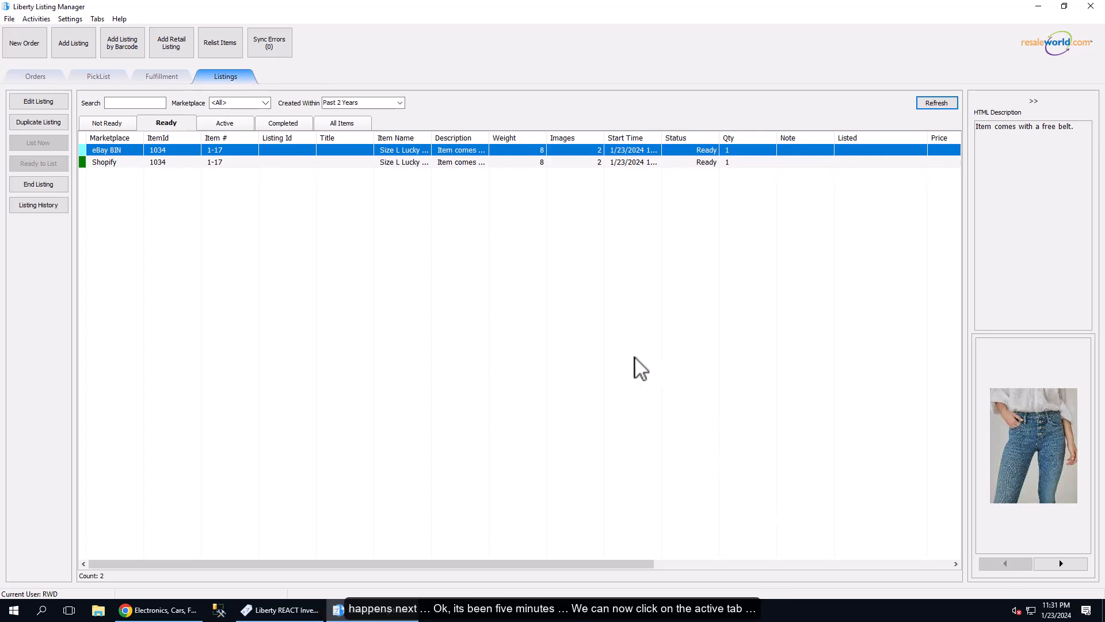
left_click(939, 106)
left_click(943, 106)
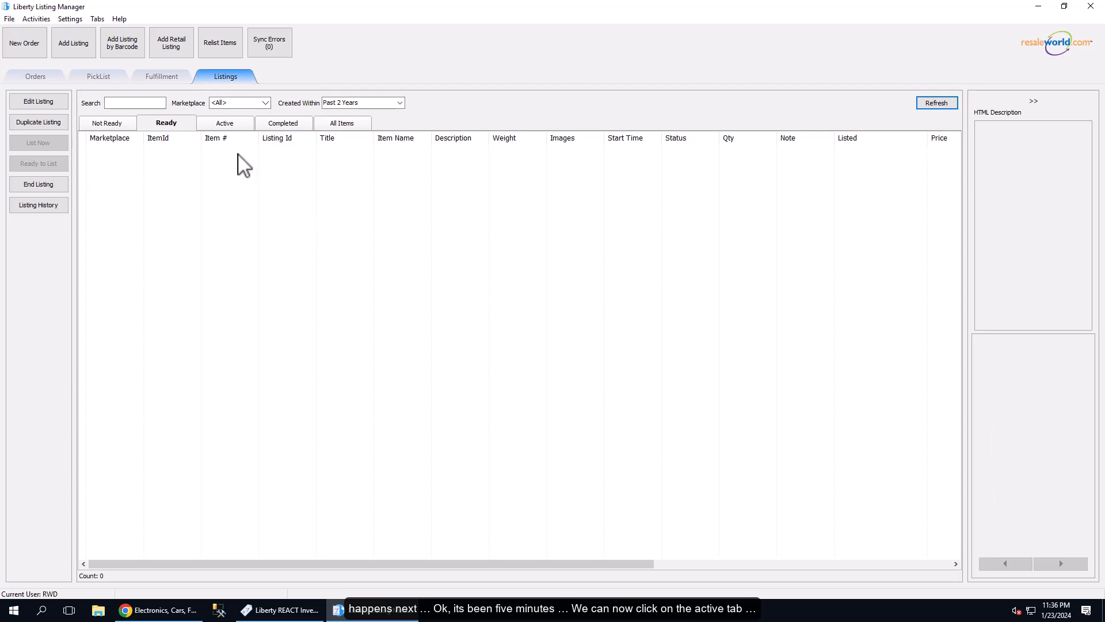
Find the eBay BIN listing for item 1-17 among the active listings and view it on the eBay website.
left_click(225, 123)
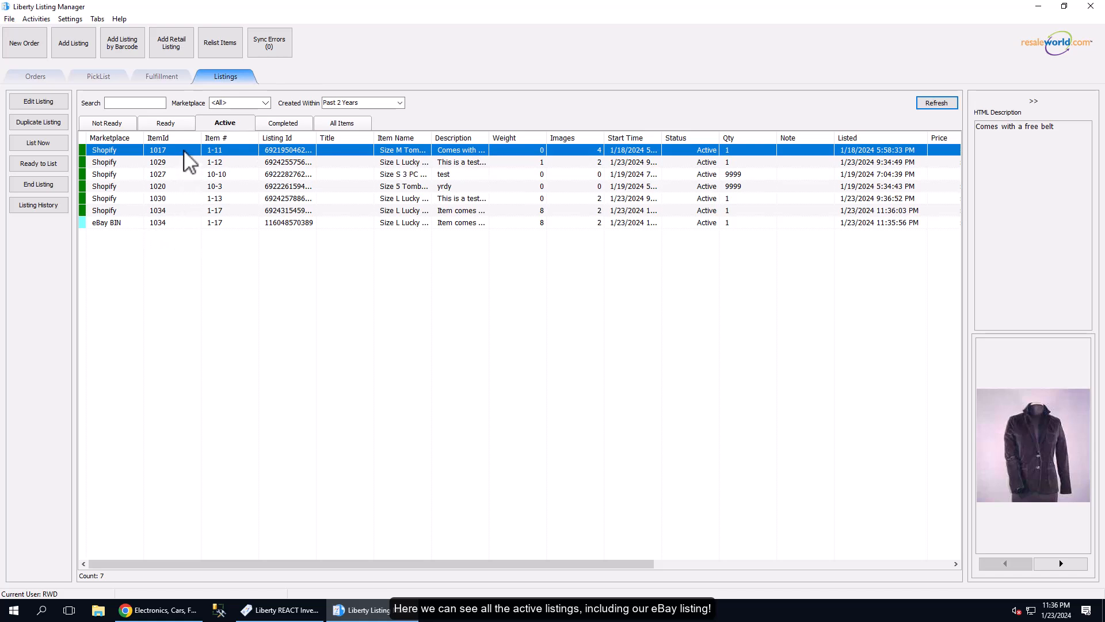
left_click(173, 224)
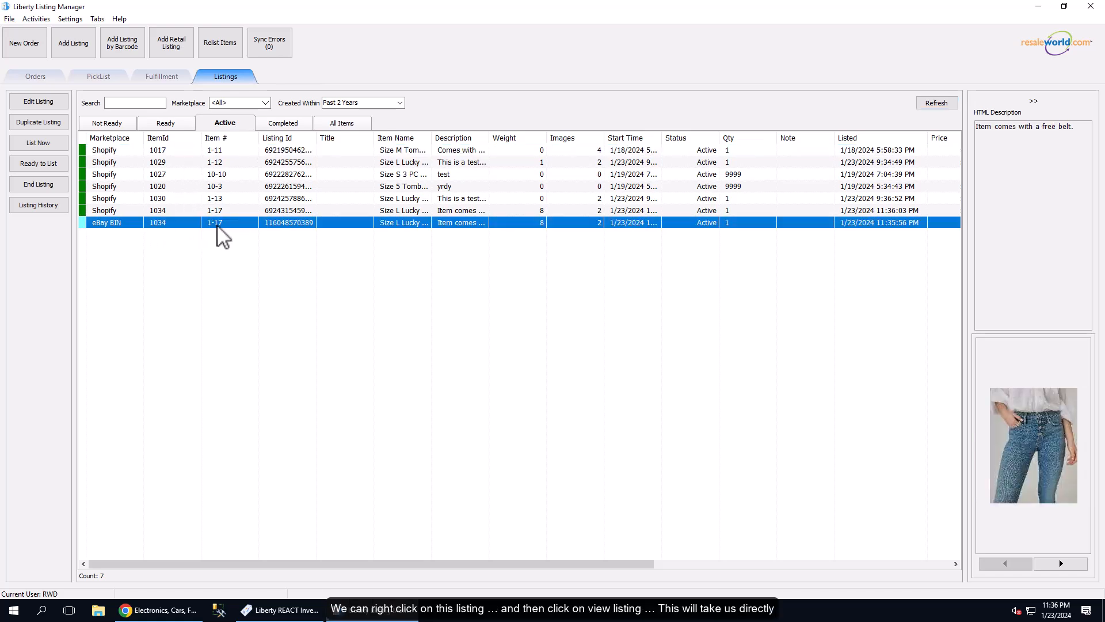
right_click(231, 224)
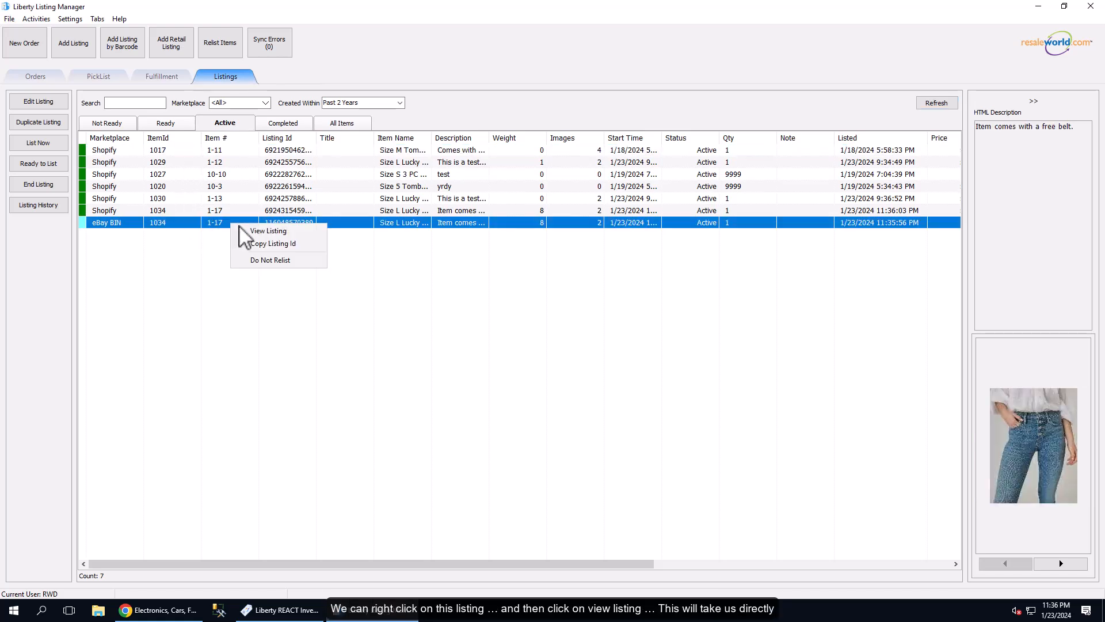
left_click(279, 233)
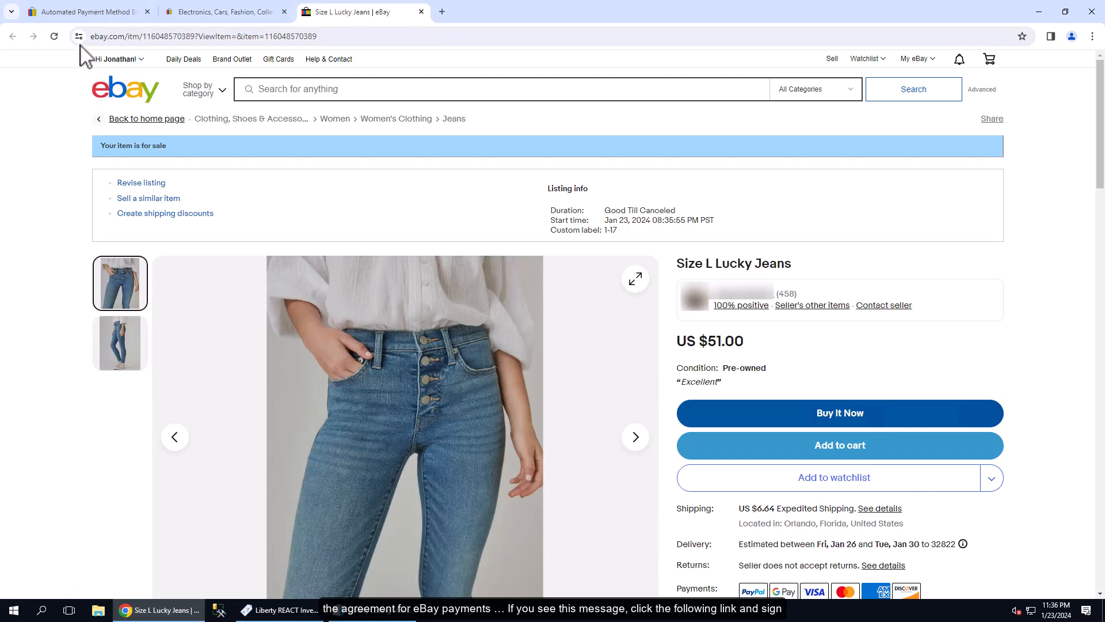
Show the already opened eBay Automated Payment Method user agreement page in the browser.
left_click(78, 11)
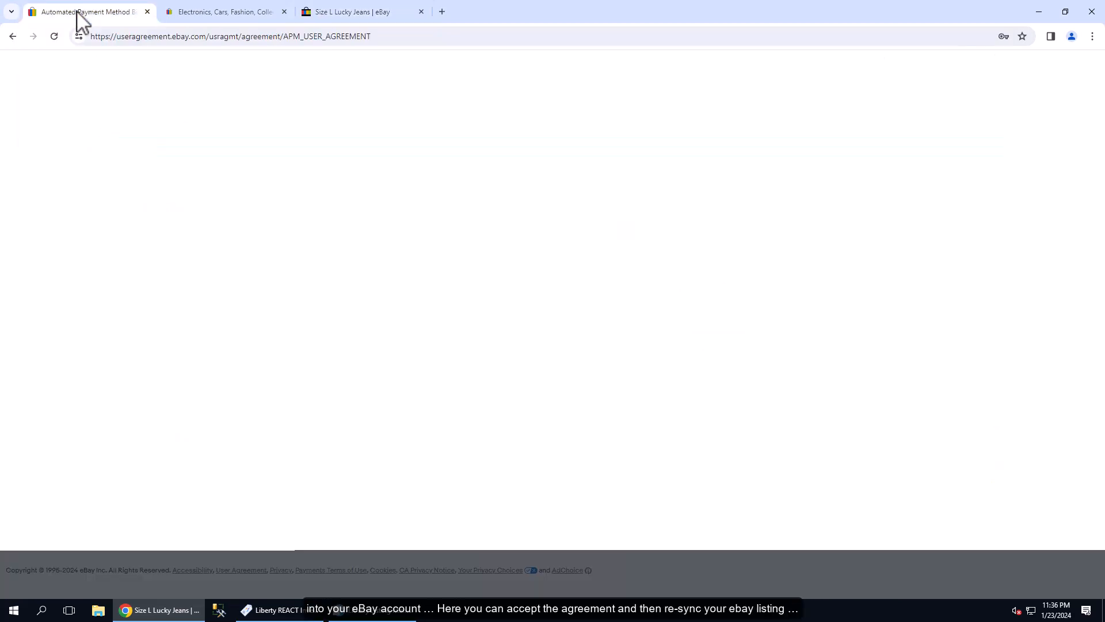